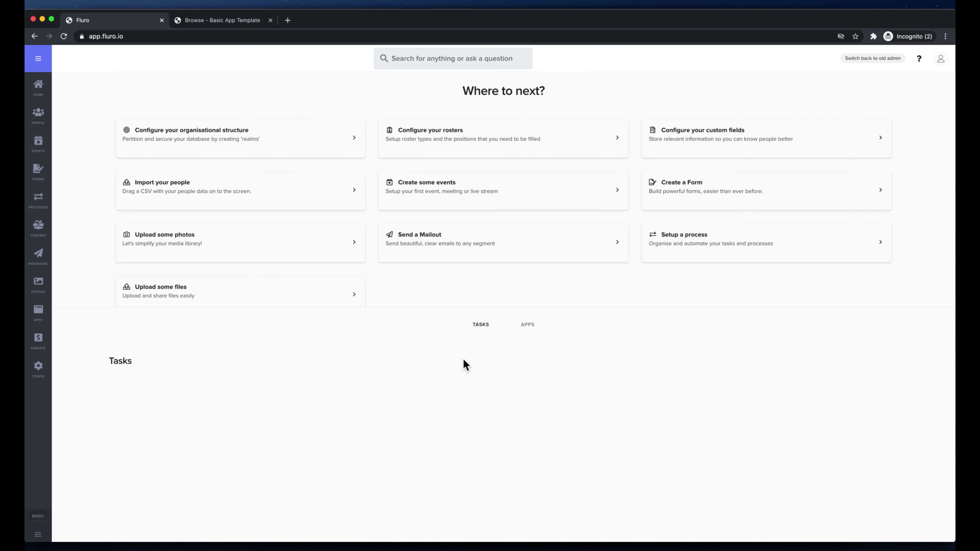
# In the realms configuration, start a child realm under Head Office titled Organisation with the Pink example colors
pyautogui.moveTo(44, 368)
pyautogui.click(82, 442)
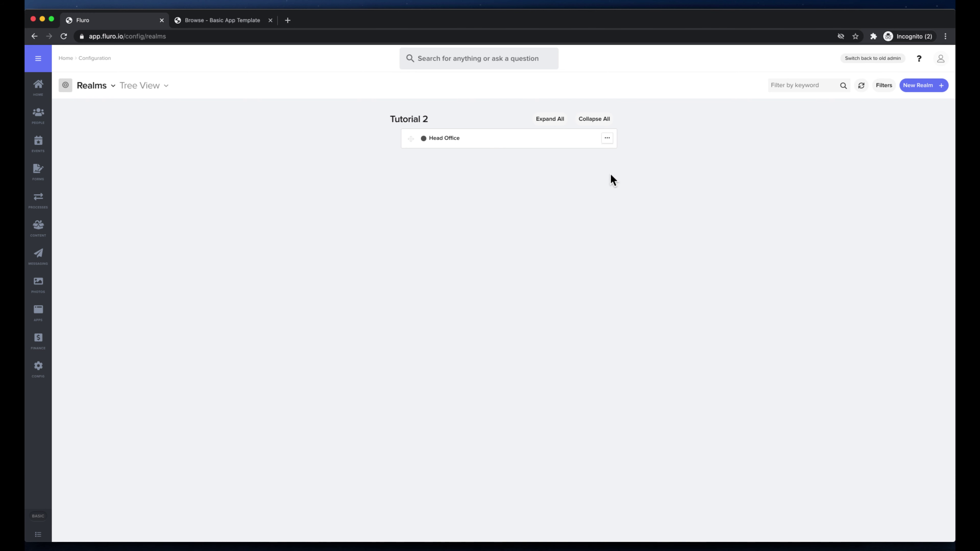
pyautogui.click(608, 141)
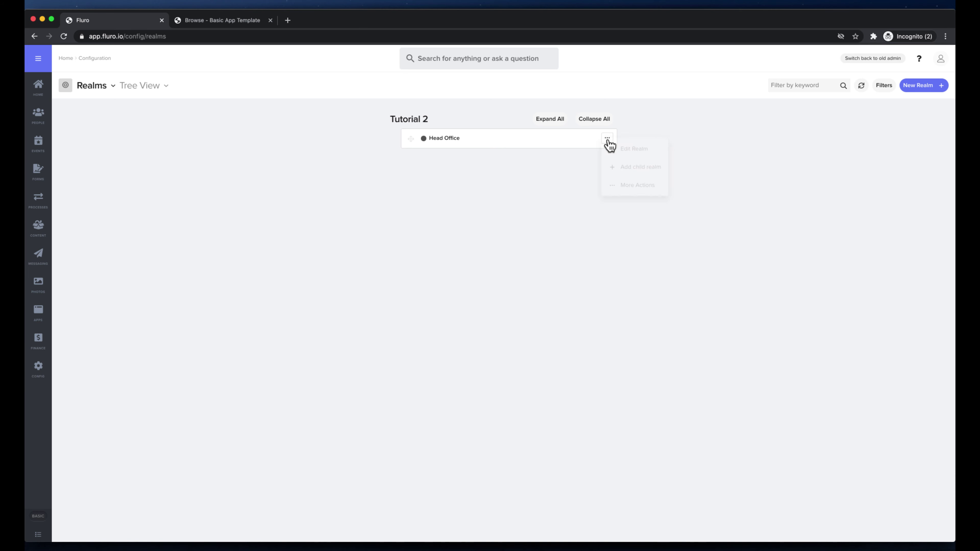
pyautogui.click(631, 173)
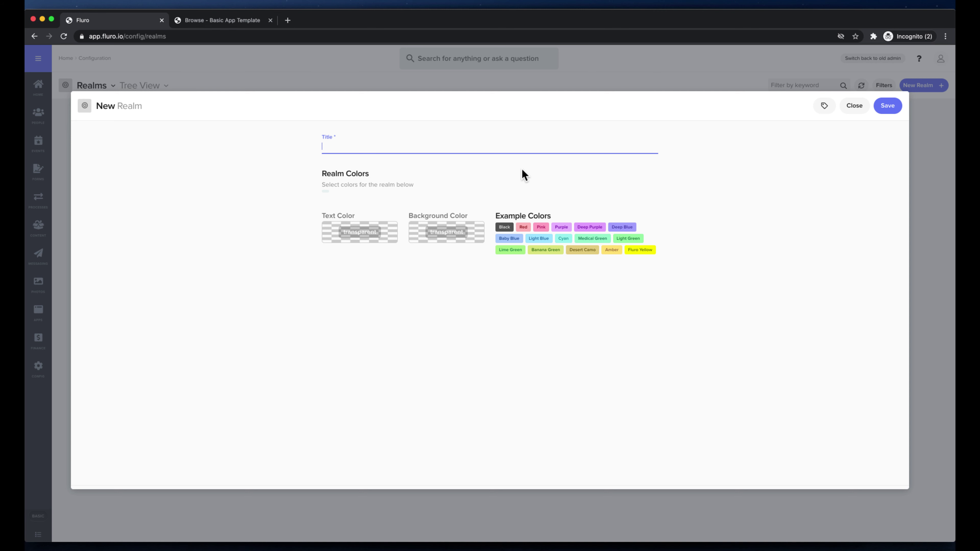
pyautogui.write('Organisation')
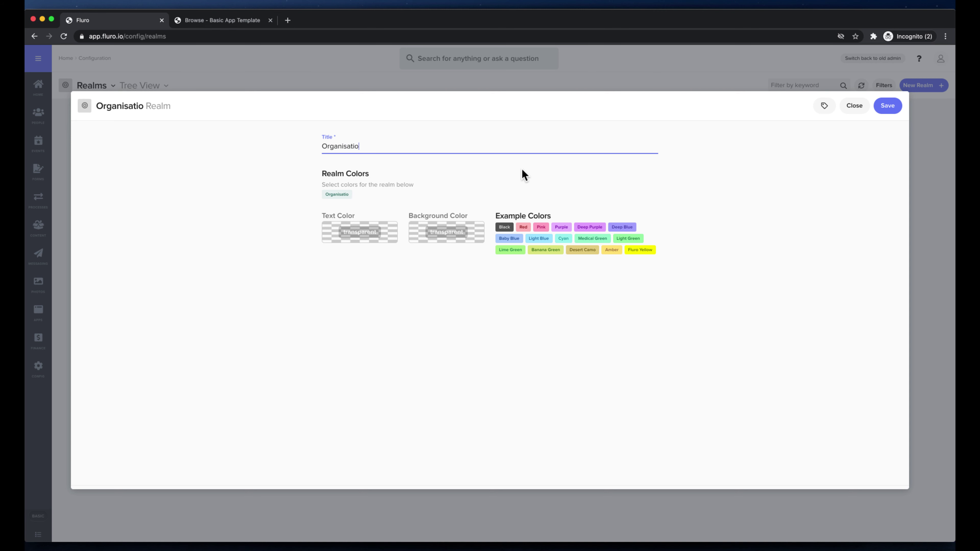
pyautogui.click(542, 228)
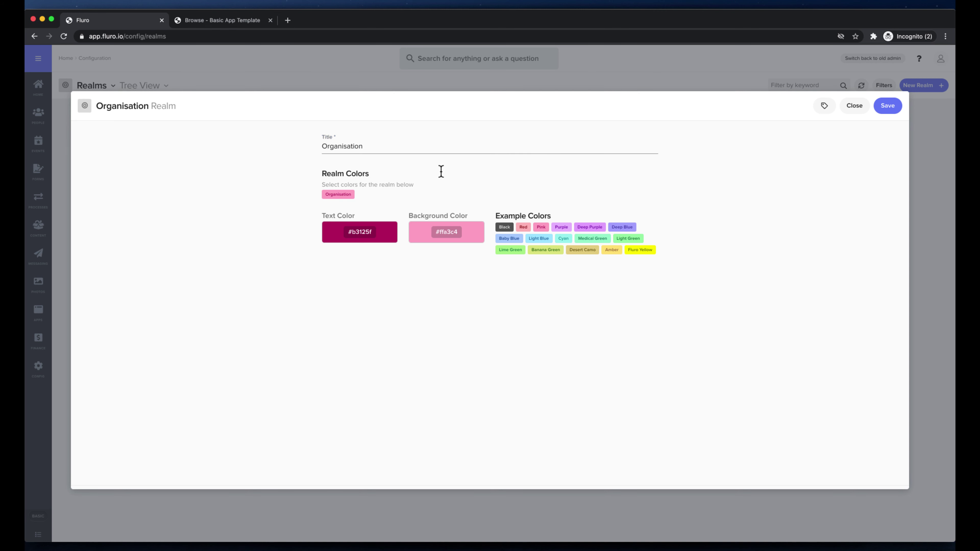
# Retitle the new child realm Central Church and save it
pyautogui.doubleClick(410, 152)
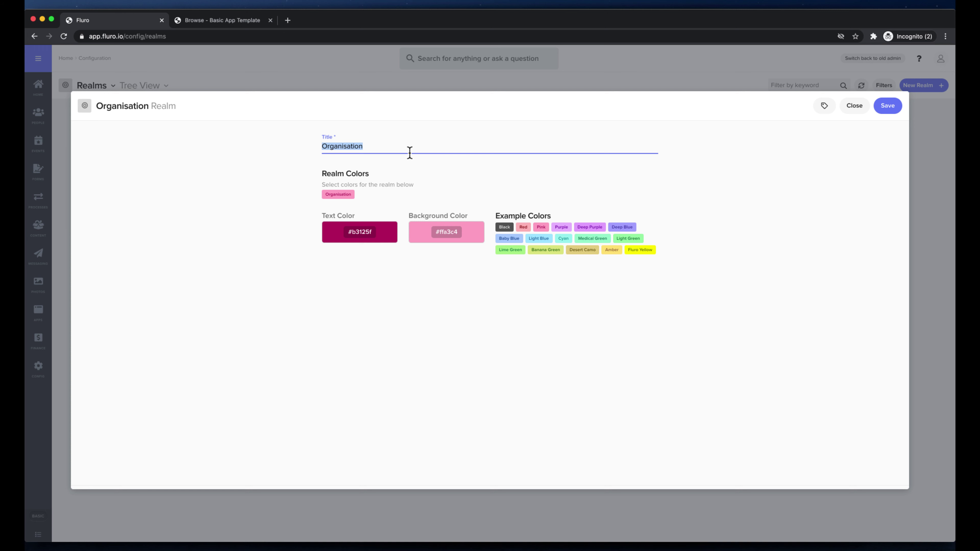
pyautogui.write('Central Church')
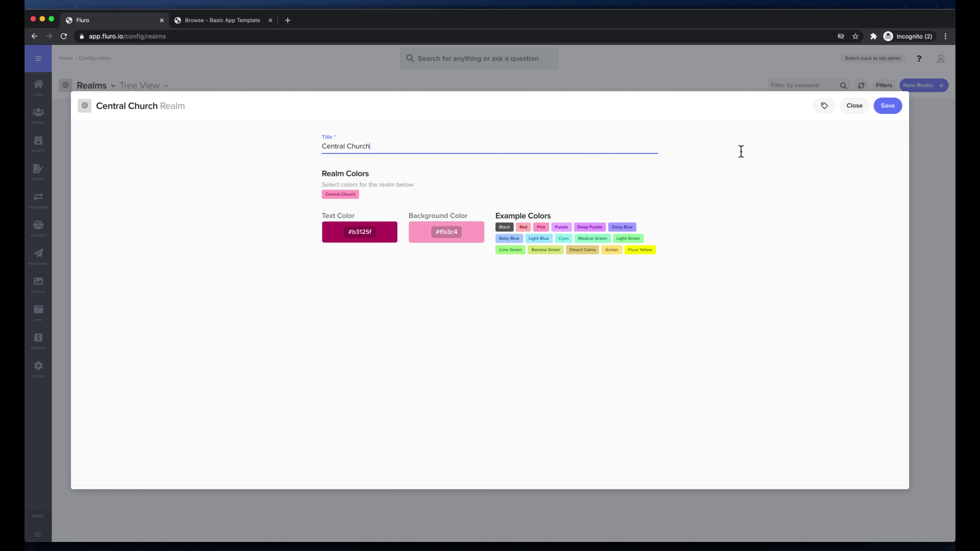
pyautogui.click(888, 105)
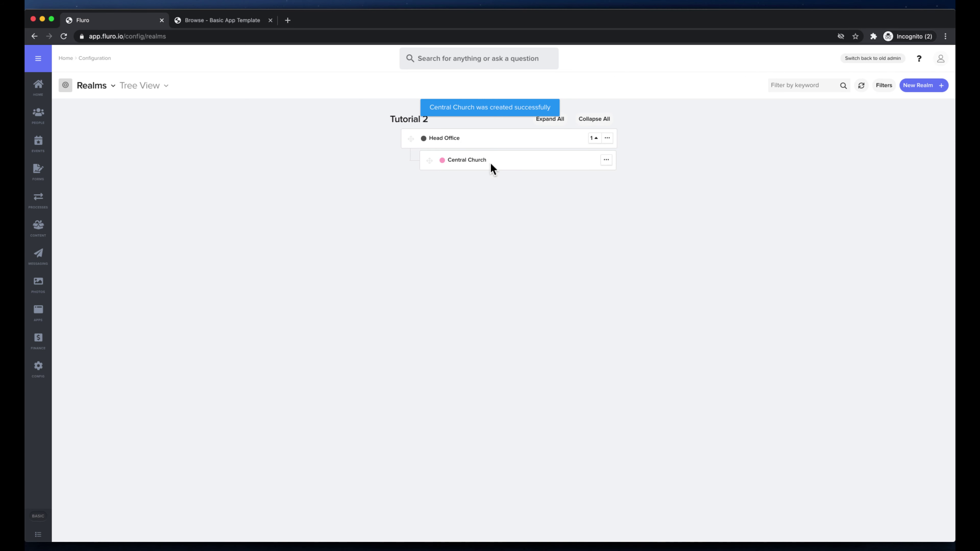
# Create a child realm under Central Church titled Melbourne Campus with the Deep Purple example colors
pyautogui.click(606, 160)
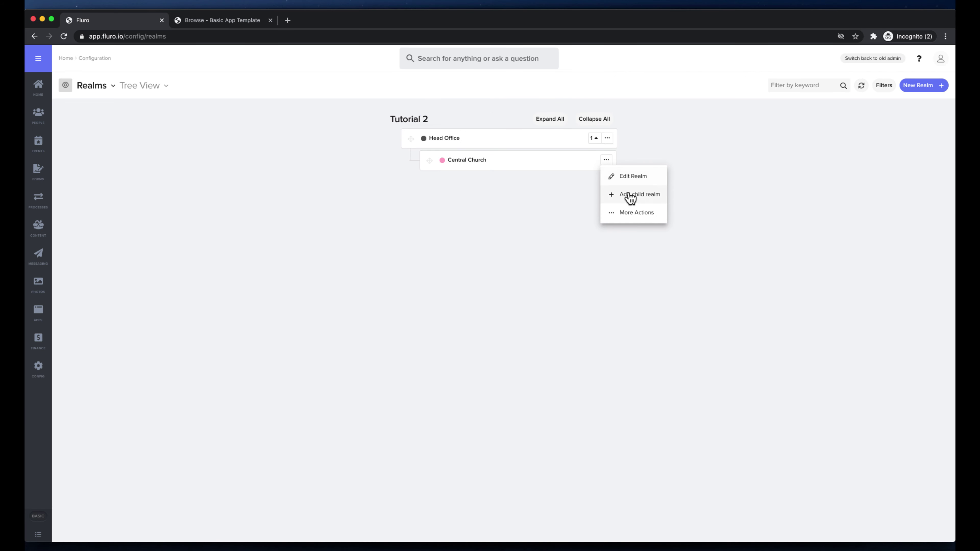
pyautogui.click(631, 199)
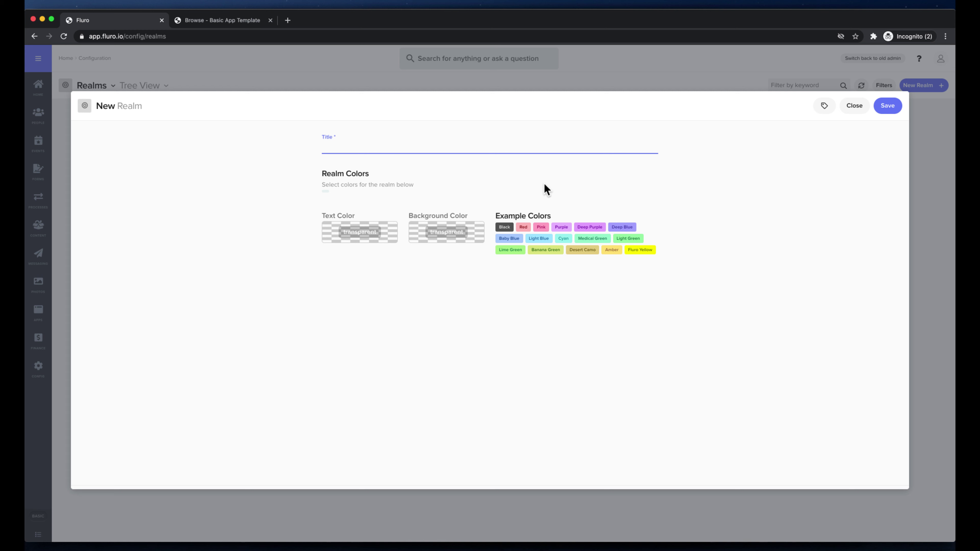
pyautogui.write('Campus')
pyautogui.press('super+a')
pyautogui.write('Melbourne Campus')
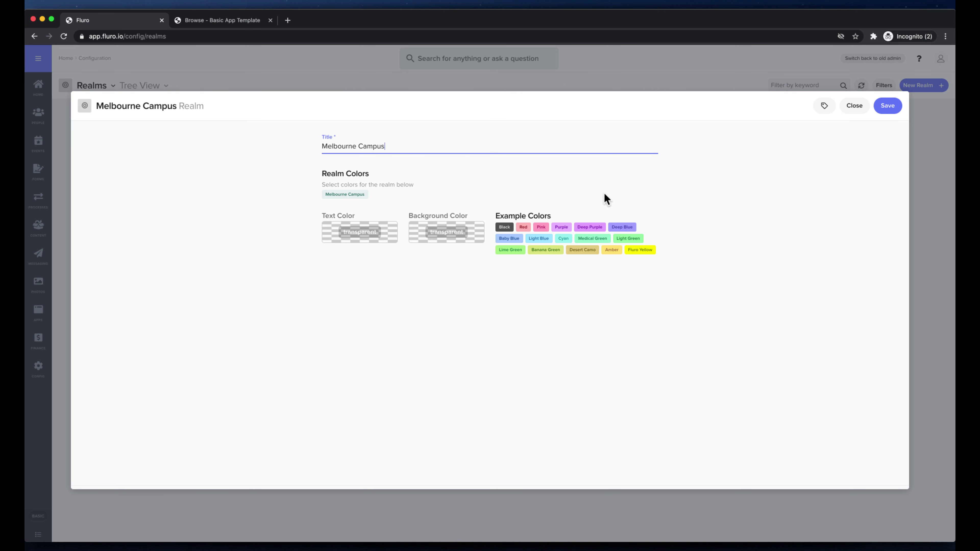
pyautogui.click(589, 227)
pyautogui.click(888, 106)
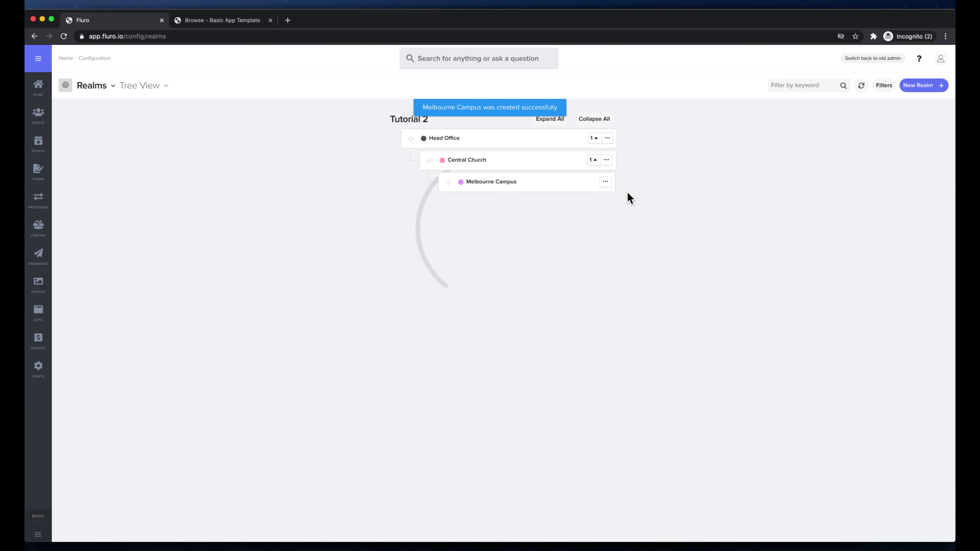
# Create a child realm under Central Church titled Sydney Campus with the Light Green example colors
pyautogui.click(606, 160)
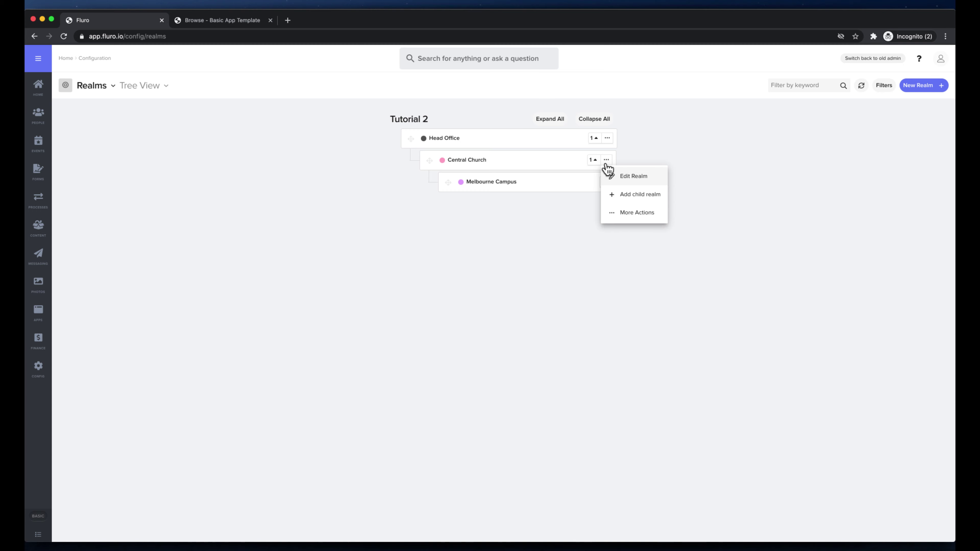
pyautogui.click(632, 194)
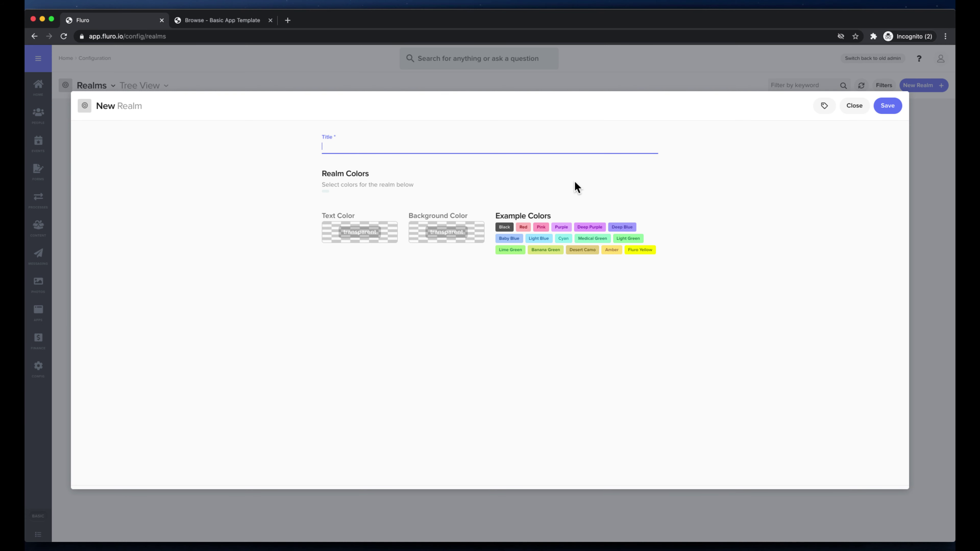
pyautogui.write('Sydney Campus')
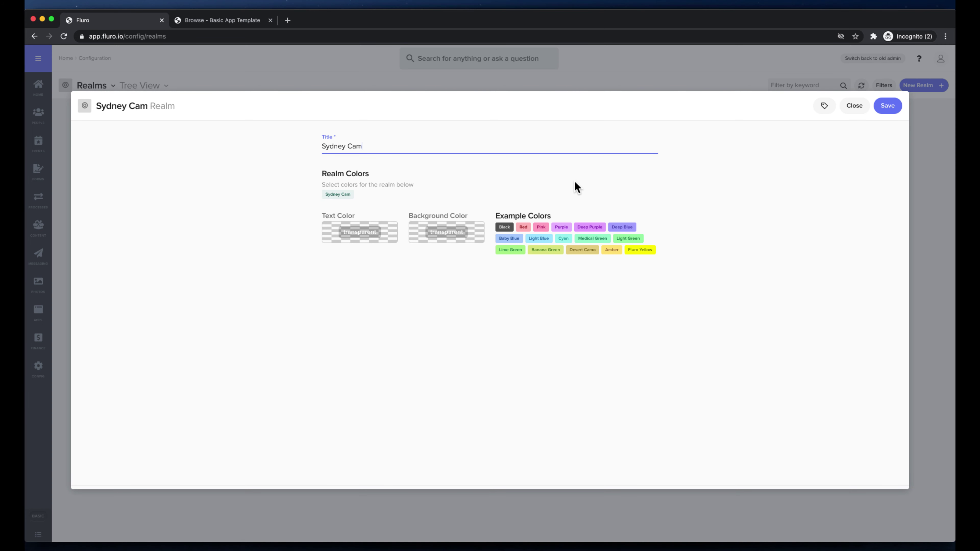
pyautogui.click(629, 239)
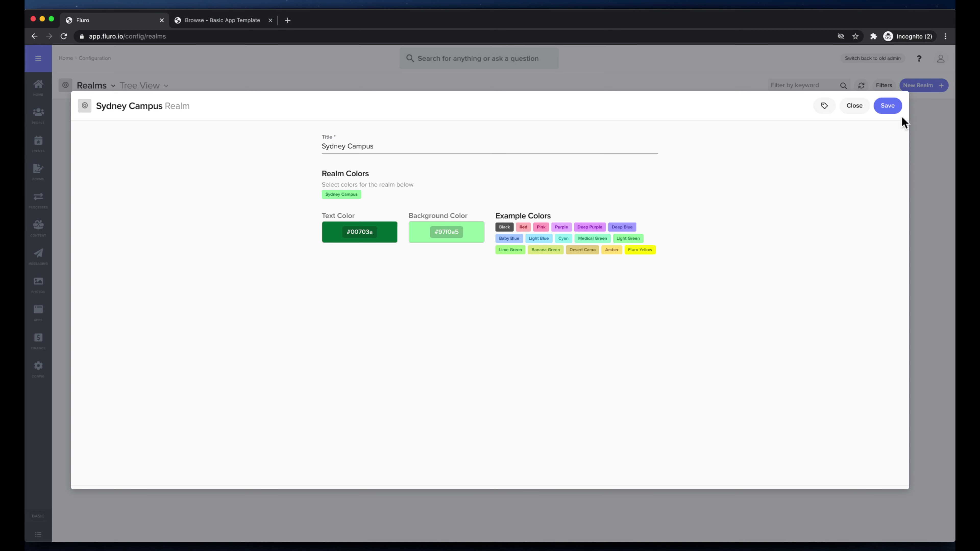
pyautogui.click(887, 108)
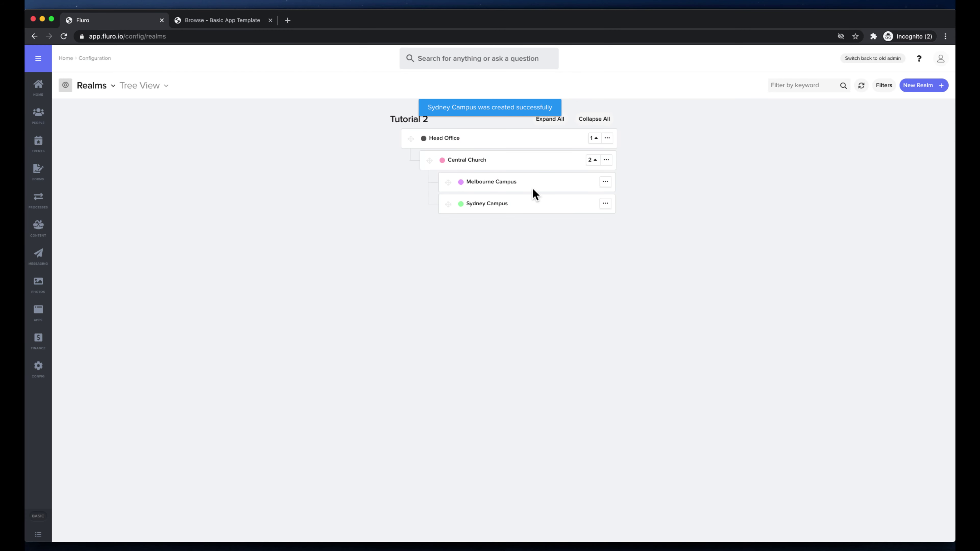
# Create a child realm under Central Church titled Brisbane Campus with the Medical Green example colors
pyautogui.click(606, 160)
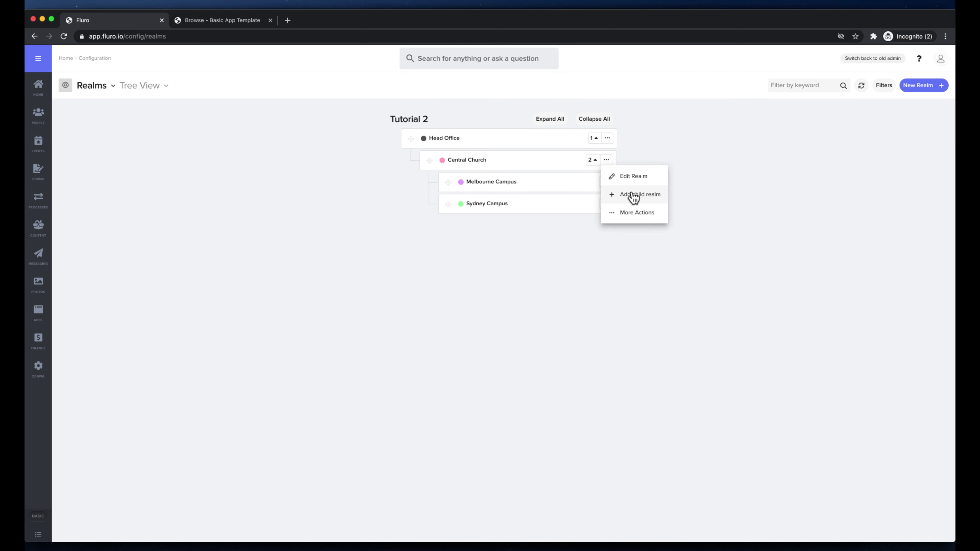
pyautogui.click(633, 194)
pyautogui.write('Brisb')
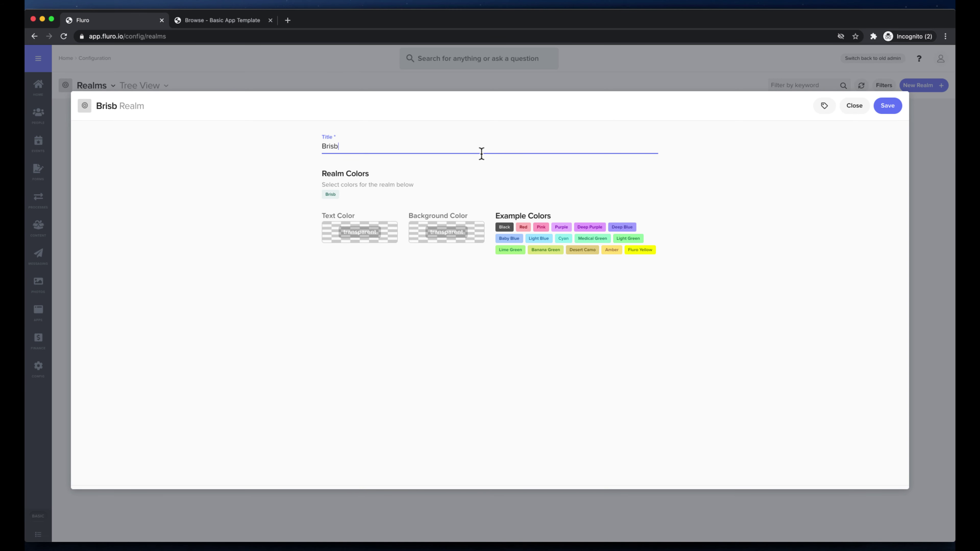
pyautogui.write('ane Campus')
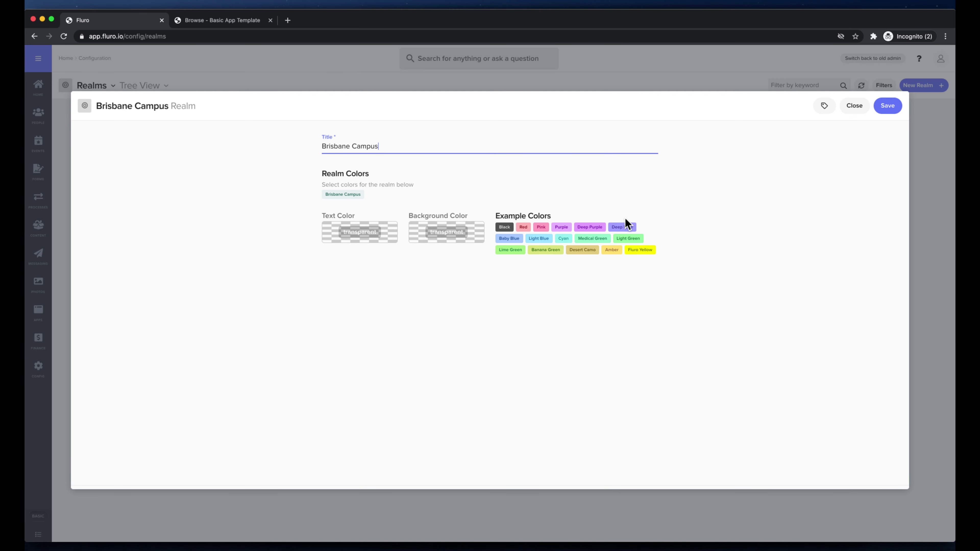
pyautogui.click(593, 236)
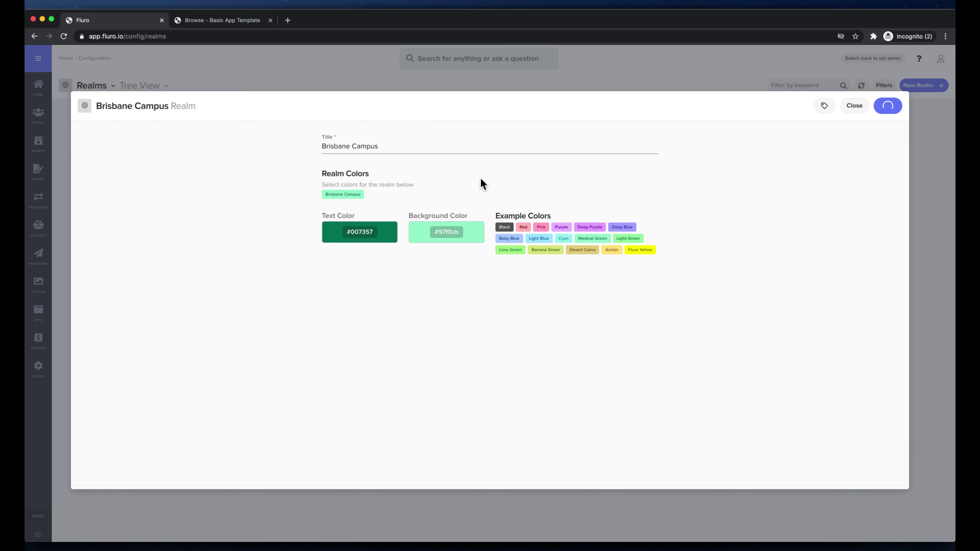
pyautogui.click(877, 111)
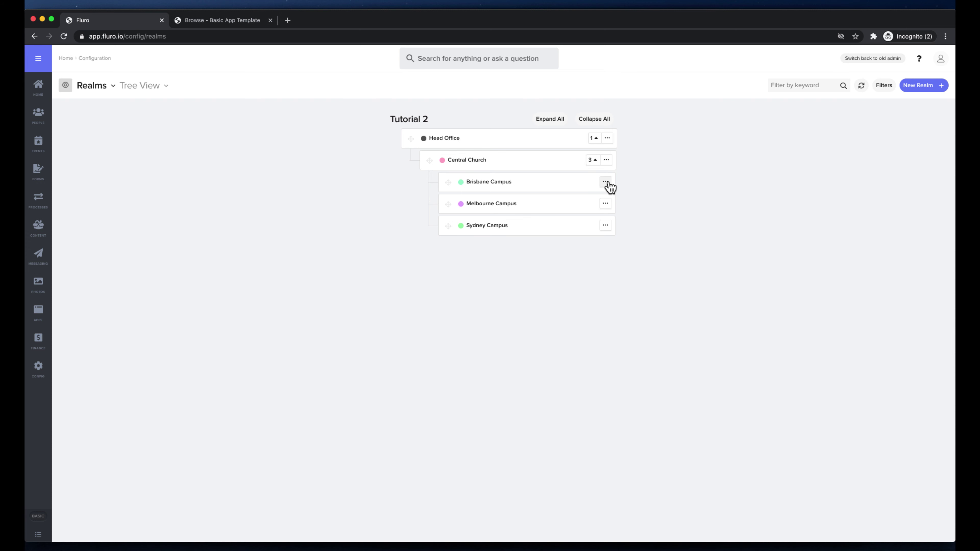
pyautogui.moveTo(584, 186); pyautogui.dragTo(486, 186)
# Start a new basic article in the Articles content and title it "this is an article for brisbane"
pyautogui.click(39, 59)
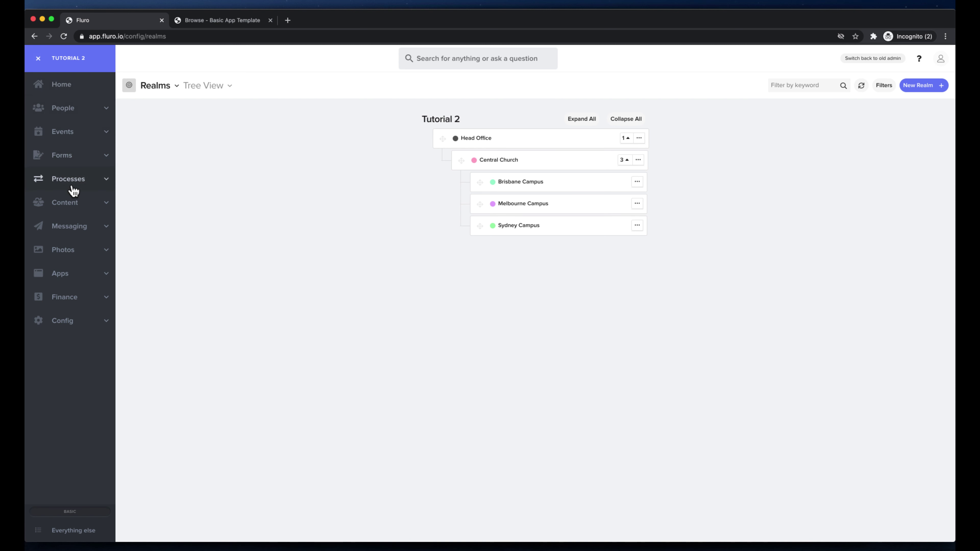
pyautogui.click(71, 202)
pyautogui.click(73, 223)
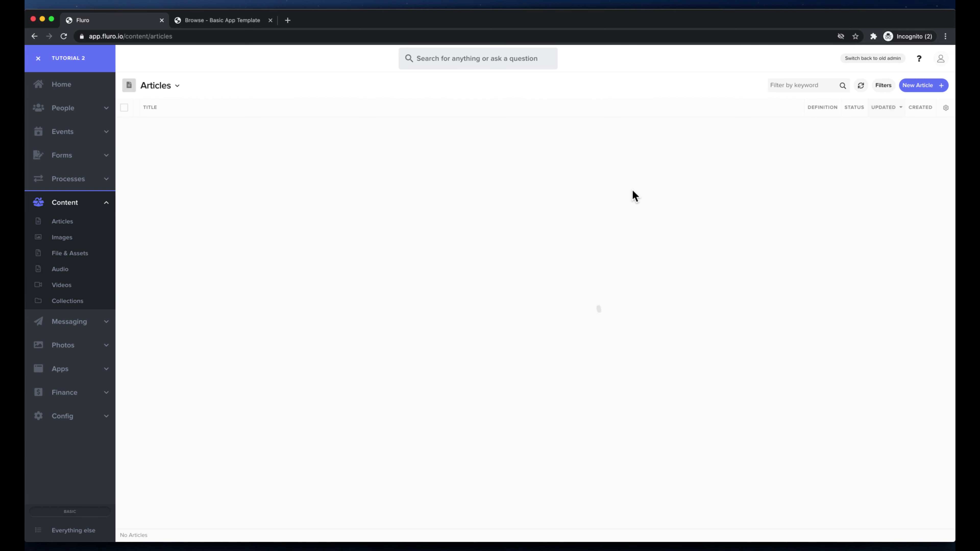
pyautogui.click(933, 90)
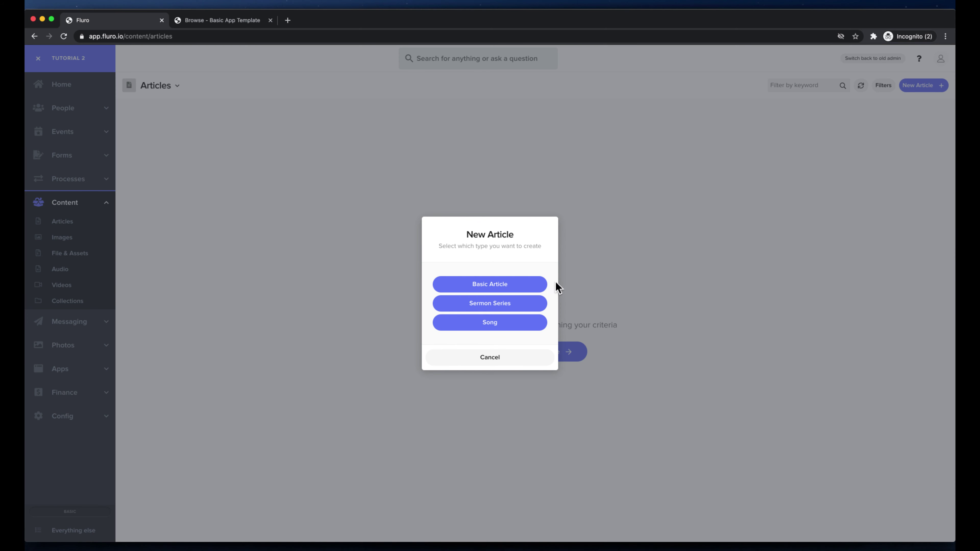
pyautogui.click(519, 283)
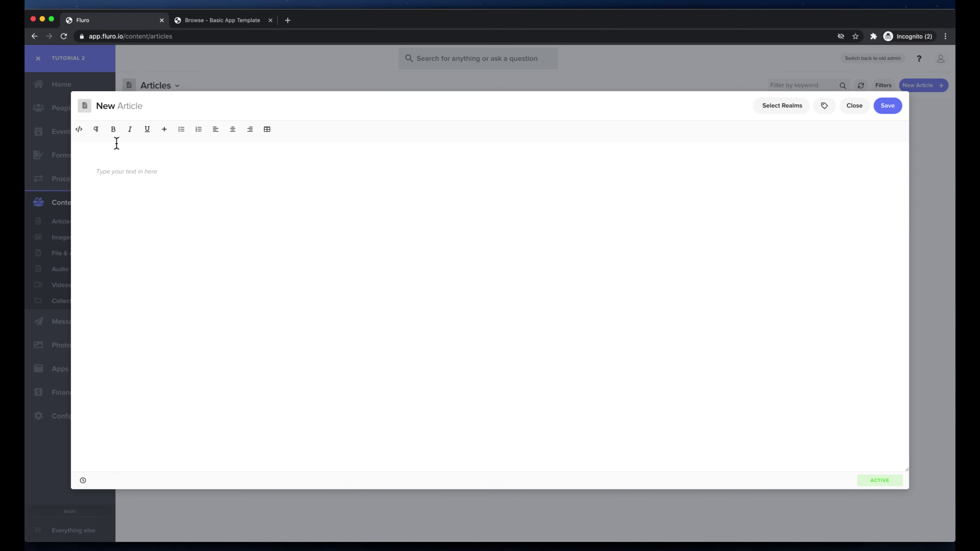
pyautogui.click(114, 108)
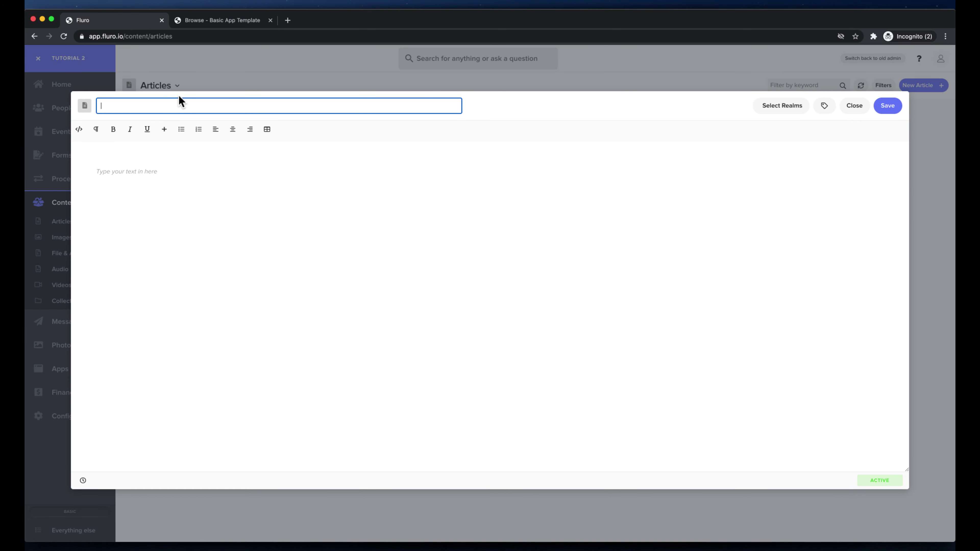
pyautogui.write('this is an article for brisbane')
# Assign the Brisbane article to the Brisbane Campus realm and save it
pyautogui.click(776, 108)
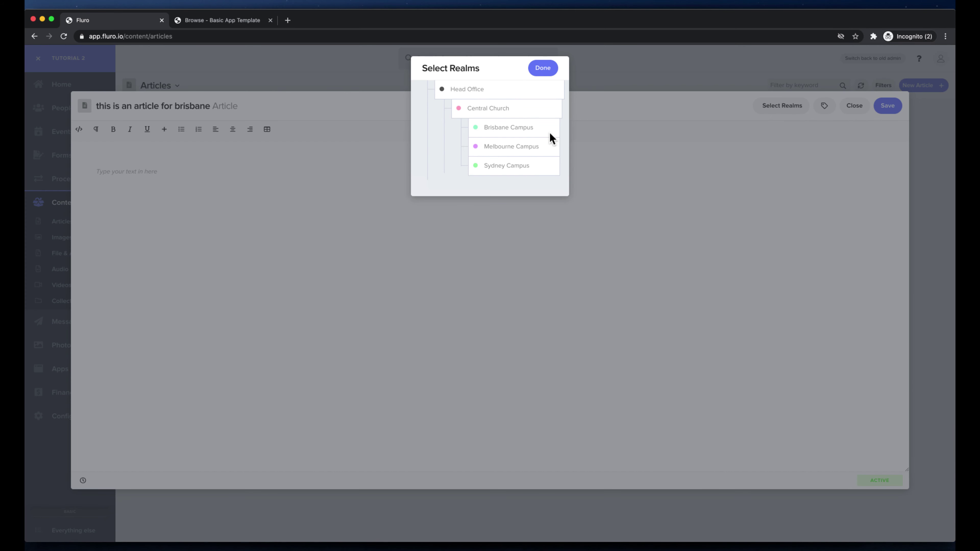
pyautogui.click(529, 131)
pyautogui.click(545, 68)
pyautogui.click(888, 106)
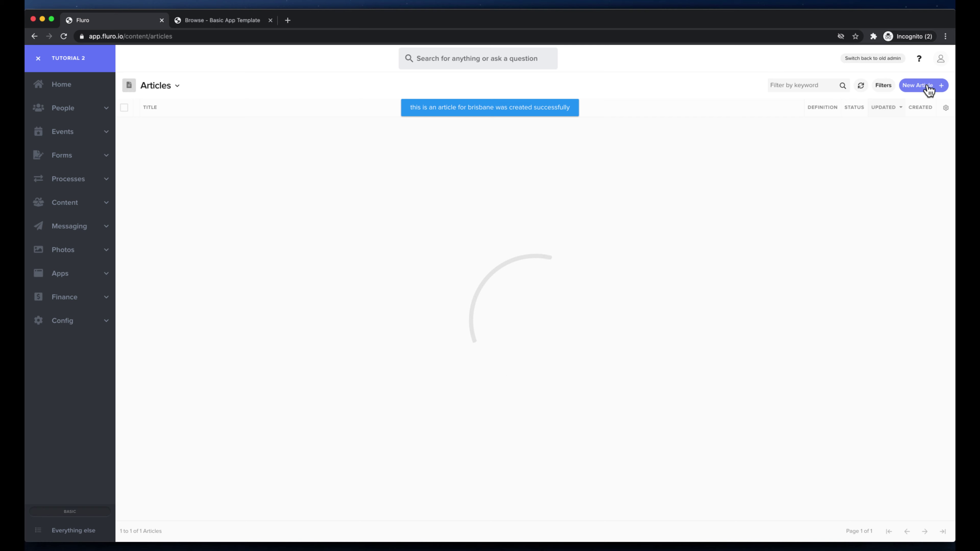
# Create a basic article titled "This is an article for melbourne" in the Melbourne Campus realm and save it
pyautogui.click(929, 88)
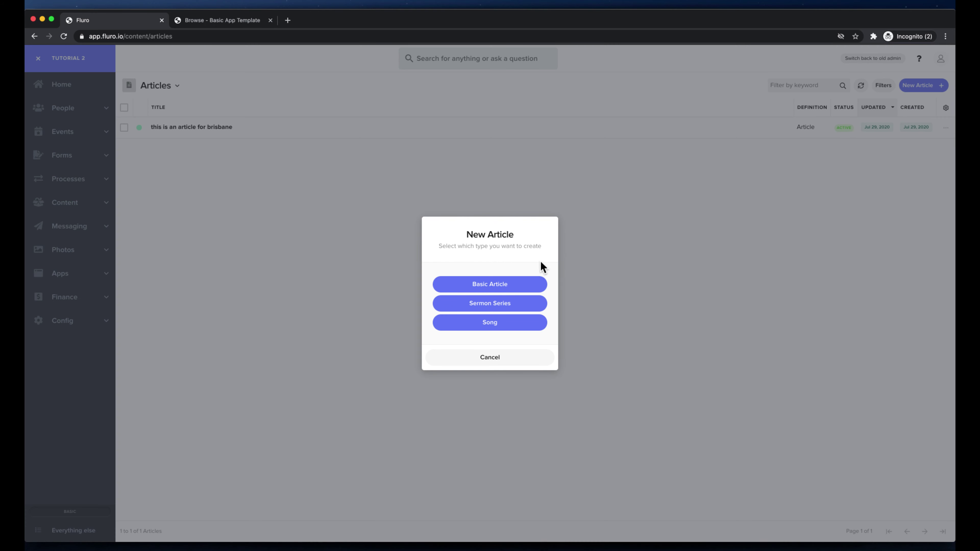
pyautogui.click(510, 283)
pyautogui.click(137, 109)
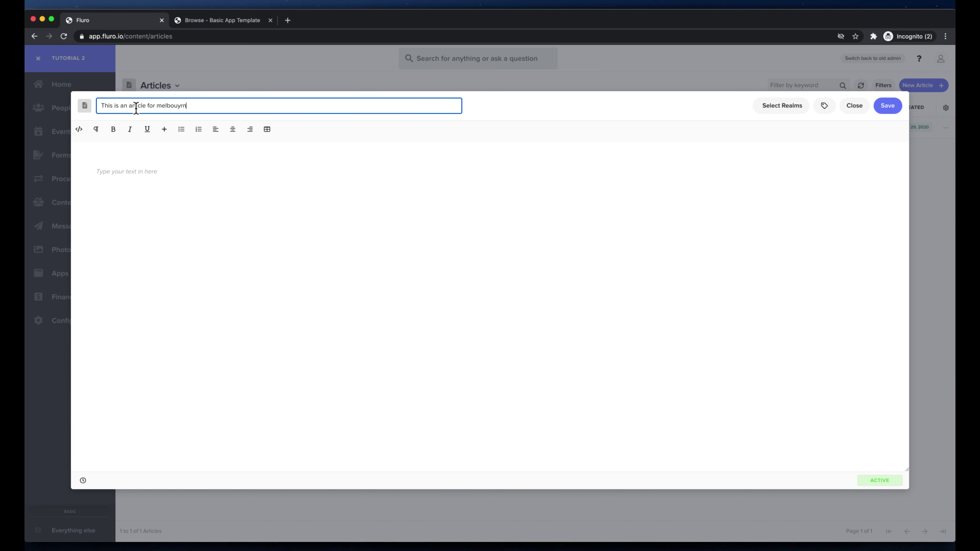
pyautogui.click(786, 107)
pyautogui.click(513, 147)
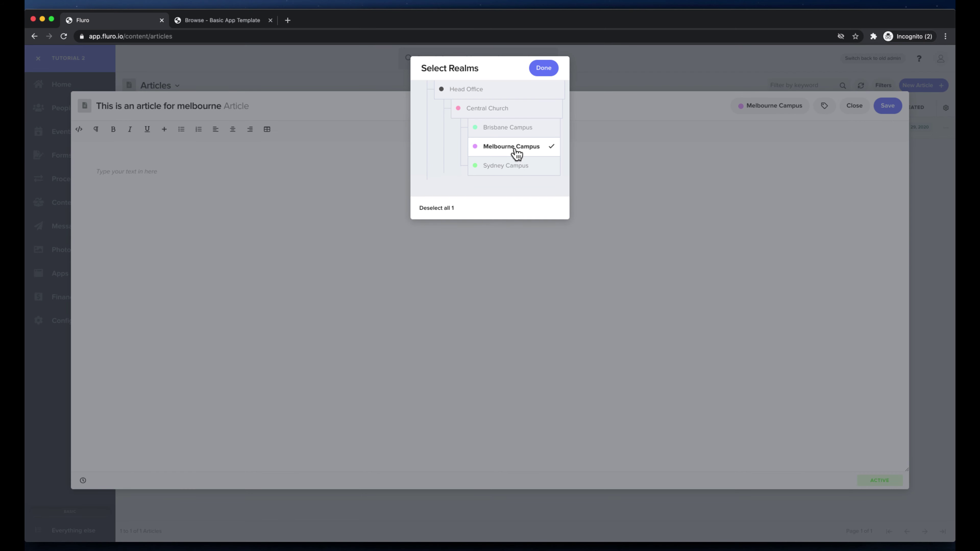
pyautogui.click(556, 66)
pyautogui.click(892, 110)
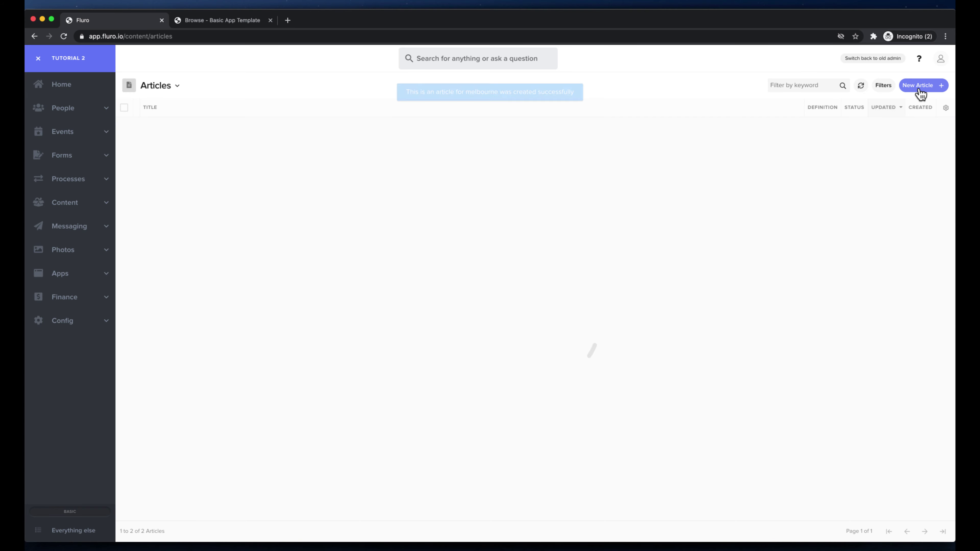
# Start a new basic article and title it "This is an article that is for both brisbane and melbourne"
pyautogui.click(920, 86)
pyautogui.click(504, 284)
pyautogui.click(137, 108)
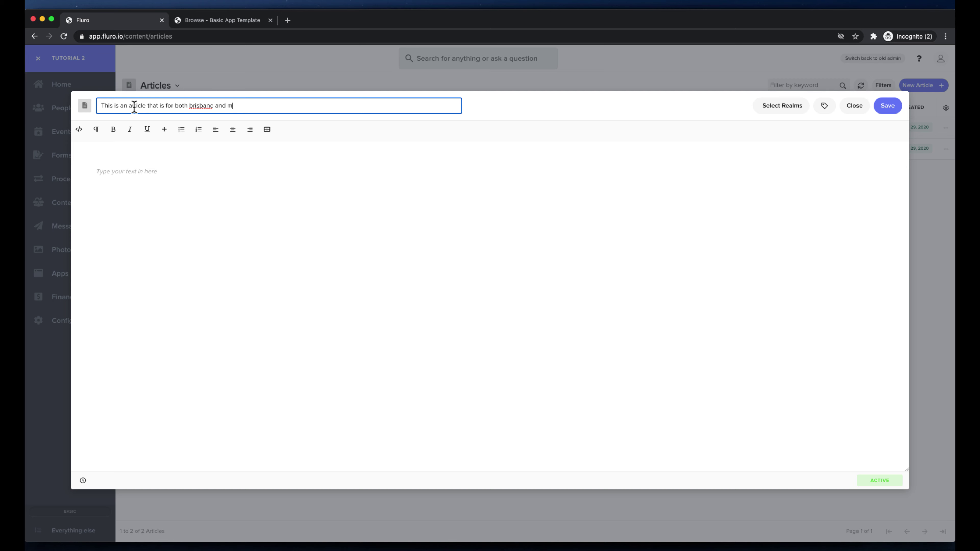
# Assign the article to the Sydney Campus, Melbourne Campus and Brisbane Campus realms and save it
pyautogui.click(758, 111)
pyautogui.click(509, 166)
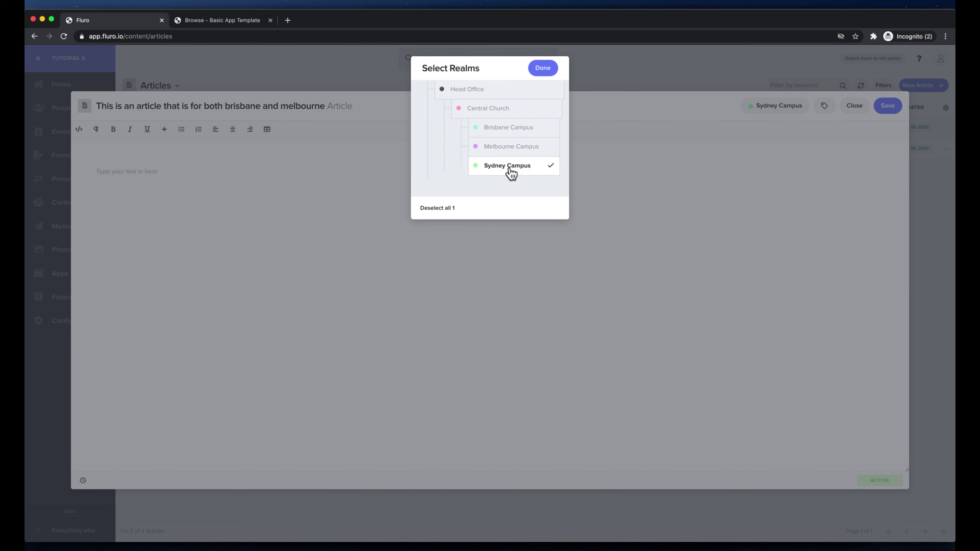
pyautogui.click(521, 147)
pyautogui.click(533, 135)
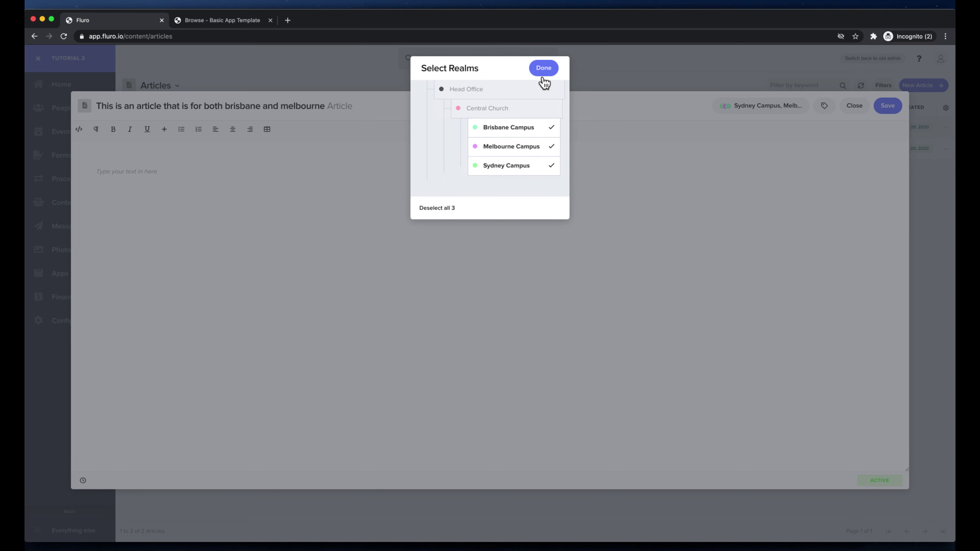
pyautogui.click(544, 69)
pyautogui.click(887, 106)
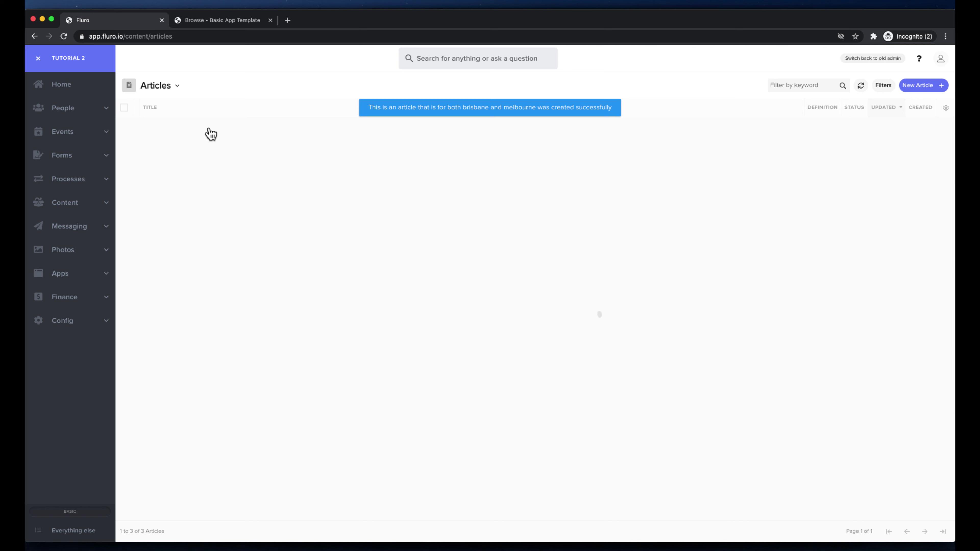
# Create a basic article titled "this is an article in the head office realm" in the Head Office realm and save it
pyautogui.moveTo(141, 133)
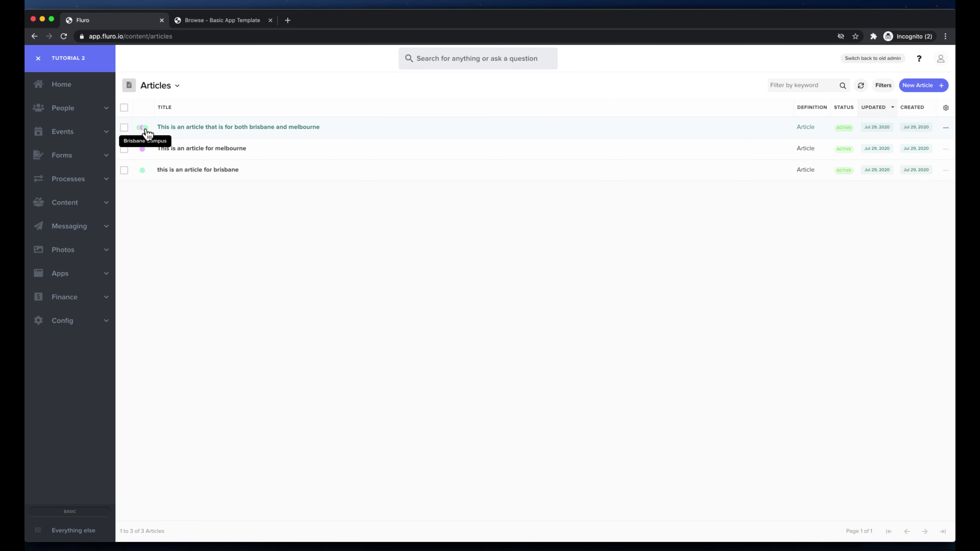
pyautogui.moveTo(142, 151)
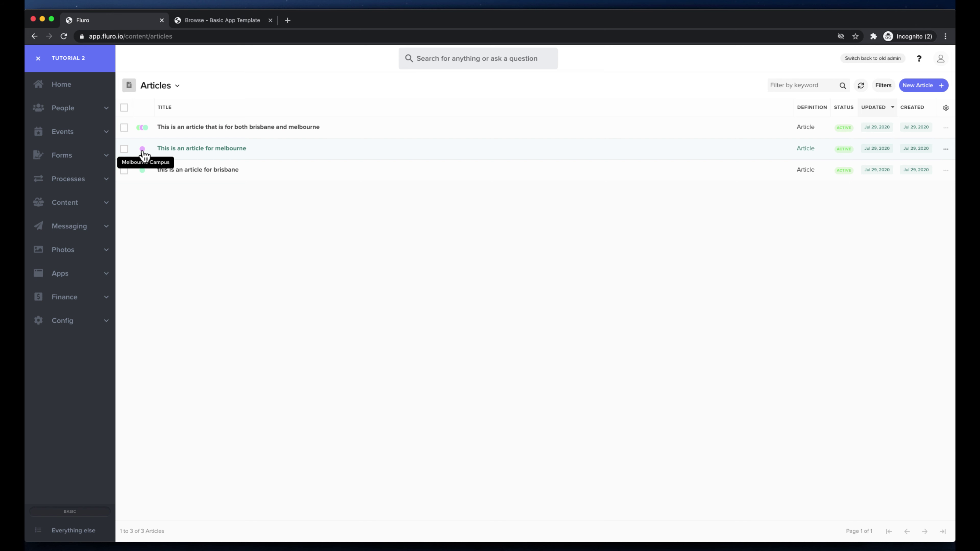
pyautogui.moveTo(142, 175)
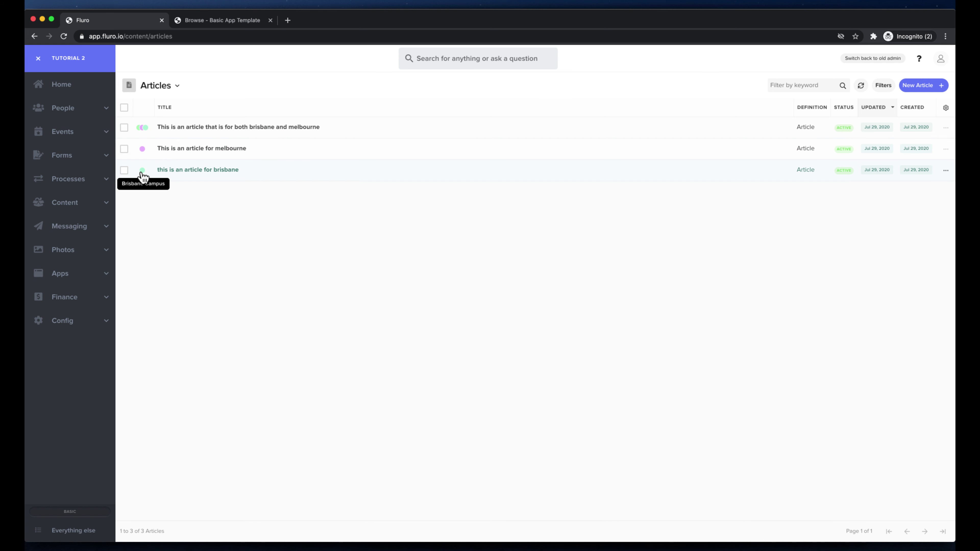
pyautogui.click(920, 89)
pyautogui.click(528, 284)
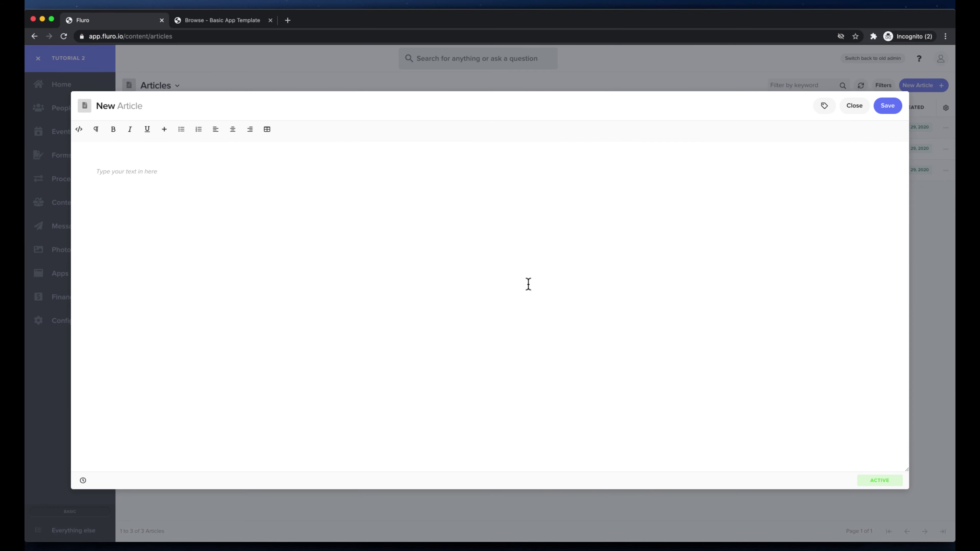
pyautogui.click(137, 111)
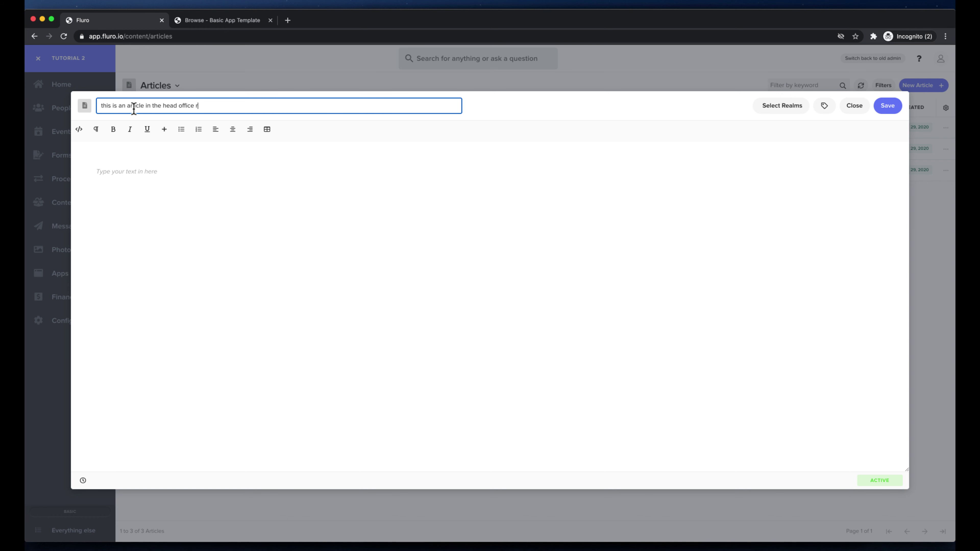
pyautogui.click(782, 105)
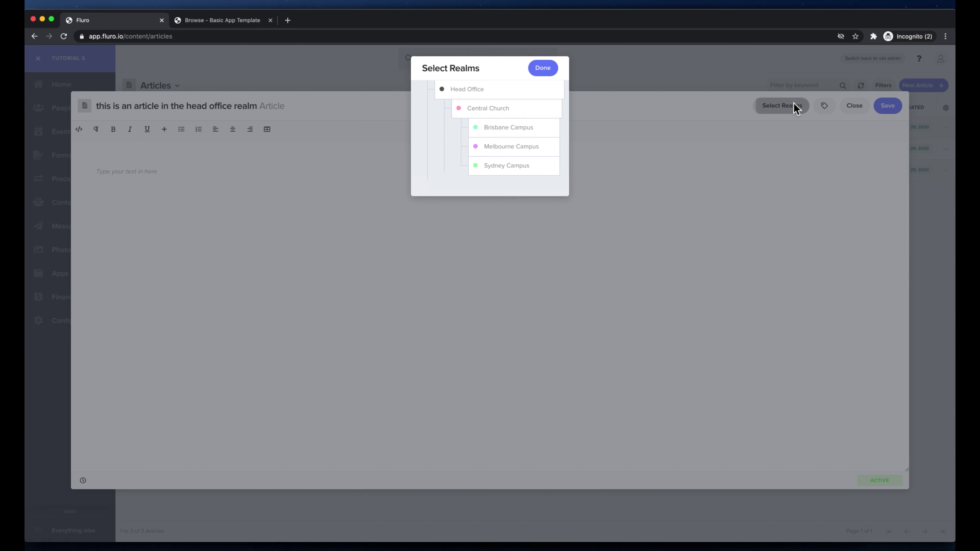
pyautogui.click(483, 93)
pyautogui.click(551, 71)
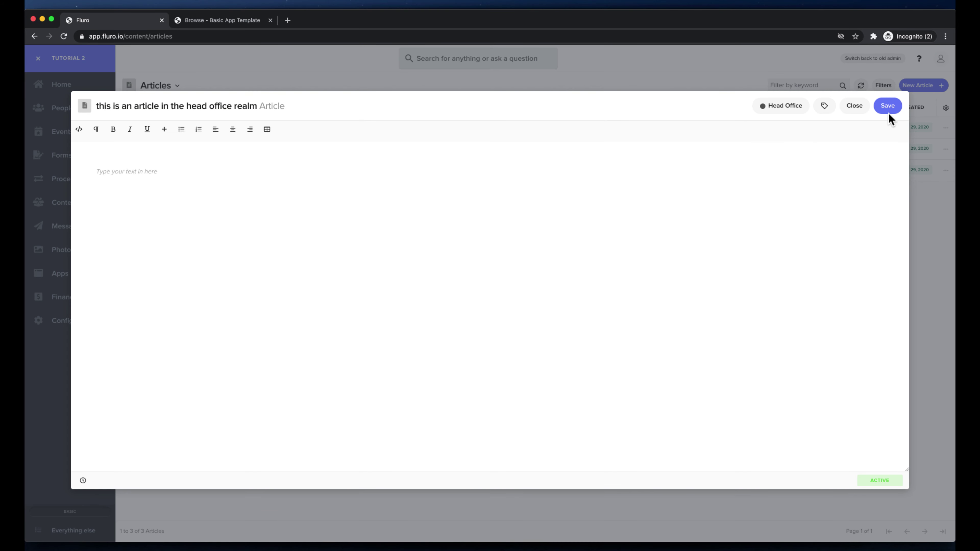
pyautogui.click(891, 108)
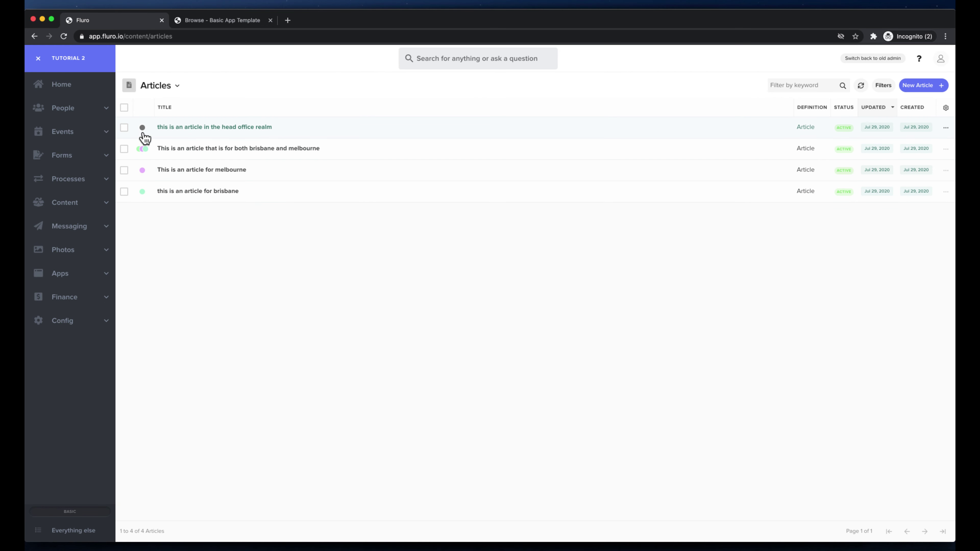
# Add a second filter condition to the articles list on the Realms field with the "Is one of" comparison
pyautogui.moveTo(145, 164)
pyautogui.click(884, 88)
pyautogui.click(780, 215)
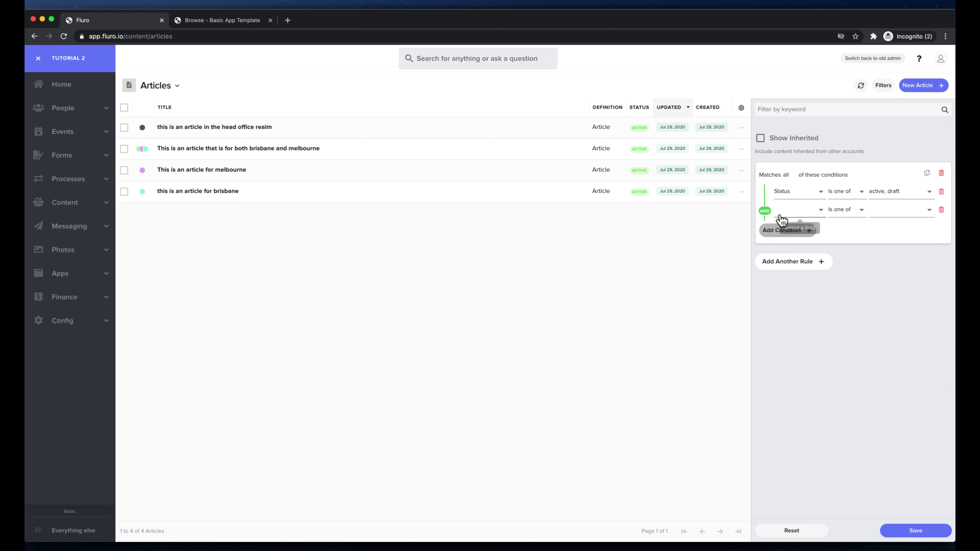
pyautogui.click(784, 214)
pyautogui.write('realm')
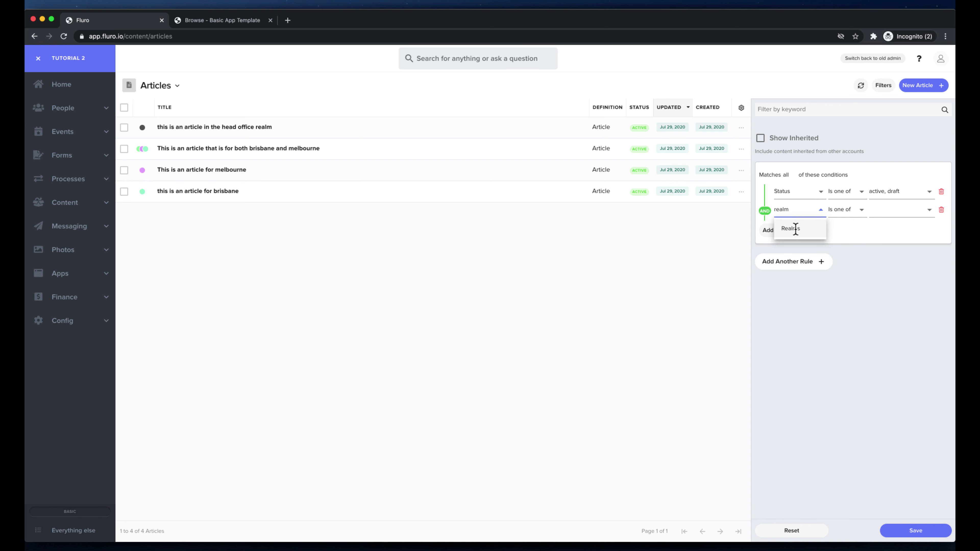
pyautogui.click(796, 228)
pyautogui.click(853, 211)
pyautogui.click(853, 215)
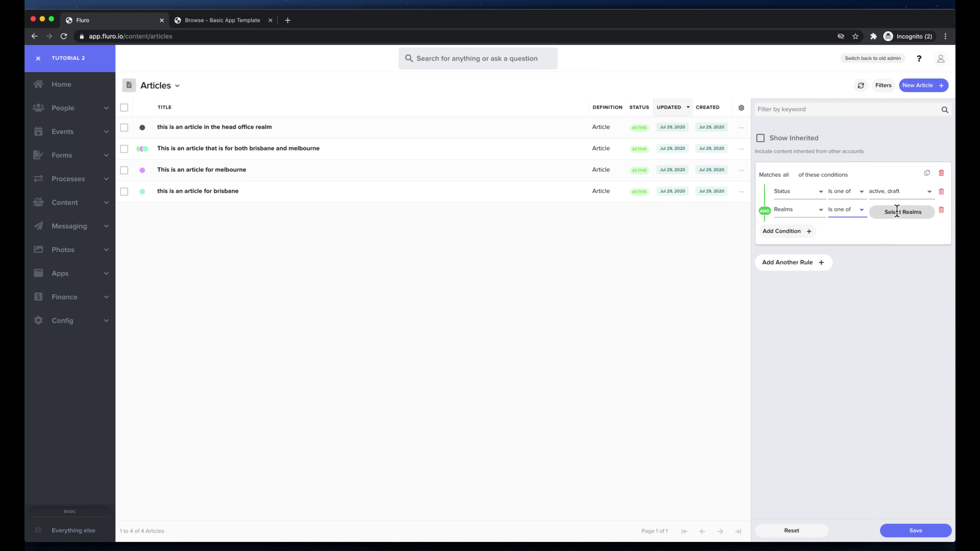
# Set the Realms filter condition to match Brisbane Campus and Melbourne Campus
pyautogui.click(897, 211)
pyautogui.click(510, 127)
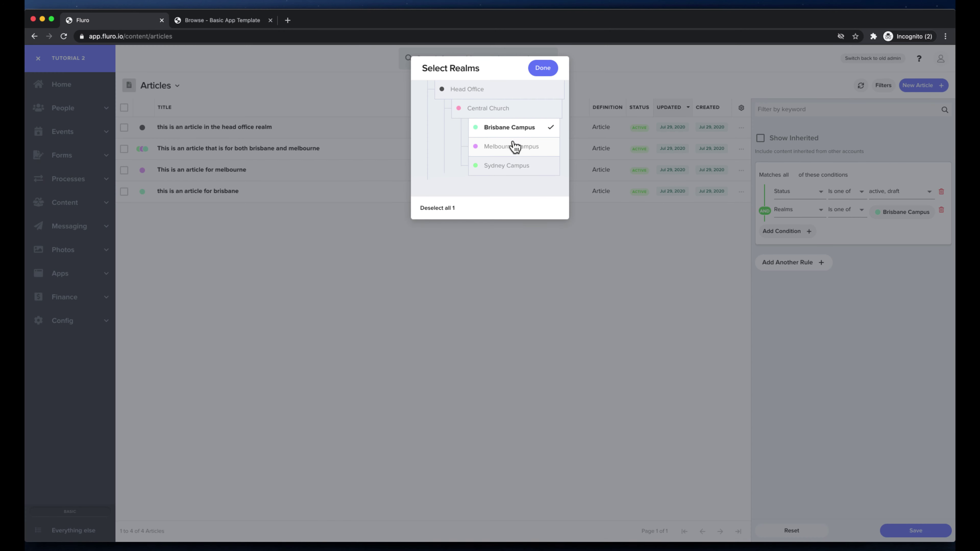
pyautogui.click(514, 148)
pyautogui.click(543, 68)
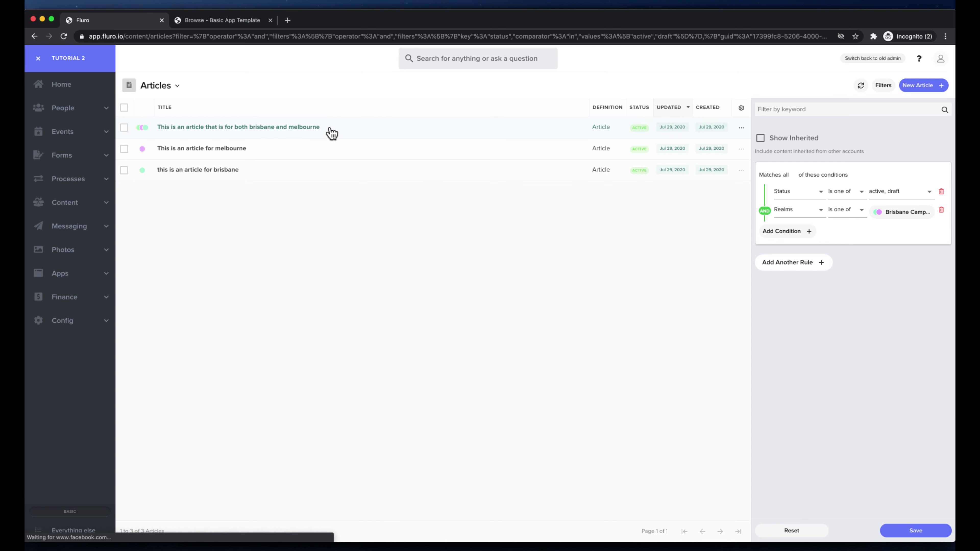
# Remove the Realms condition from the articles filter and close the filter settings
pyautogui.click(941, 210)
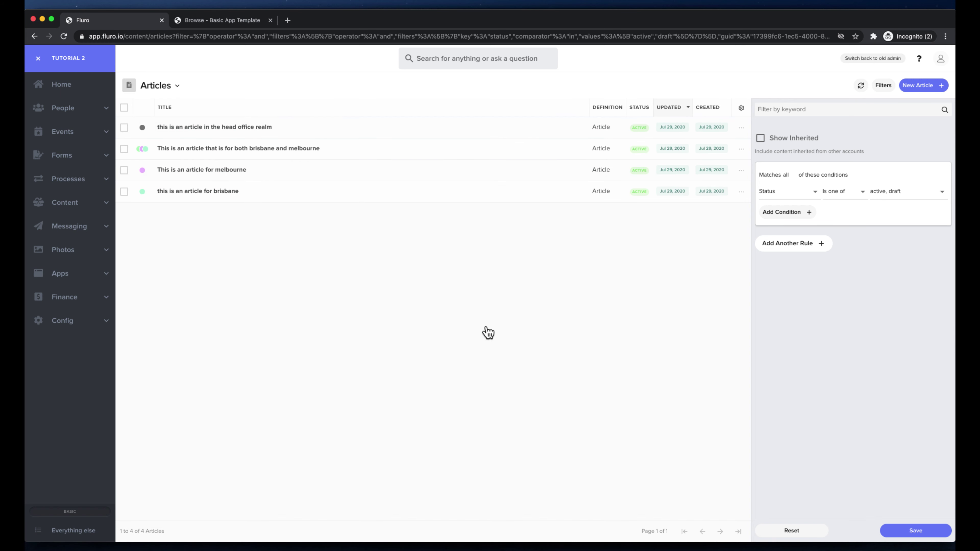
pyautogui.click(884, 85)
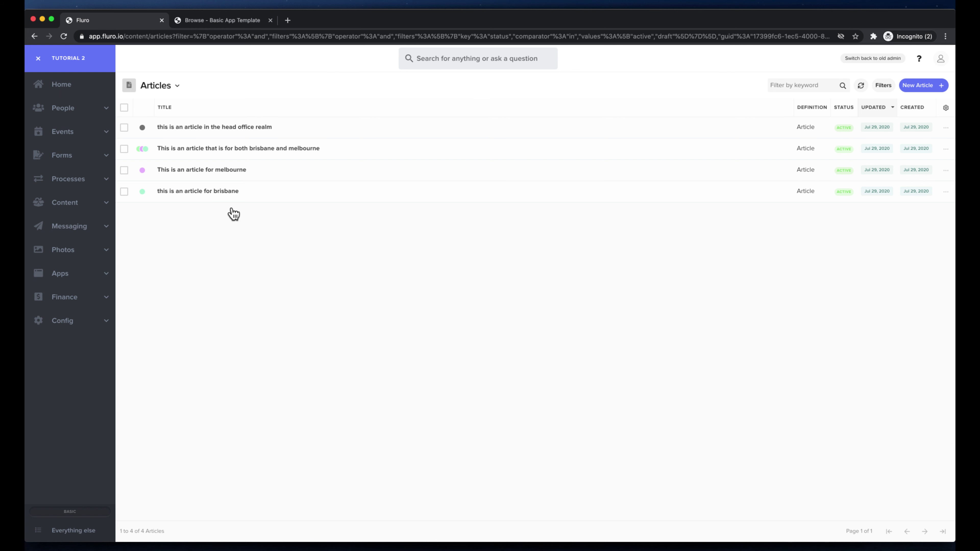
# Start a new user in the Config users list and enter the first name, last name and e-mail address
pyautogui.click(62, 323)
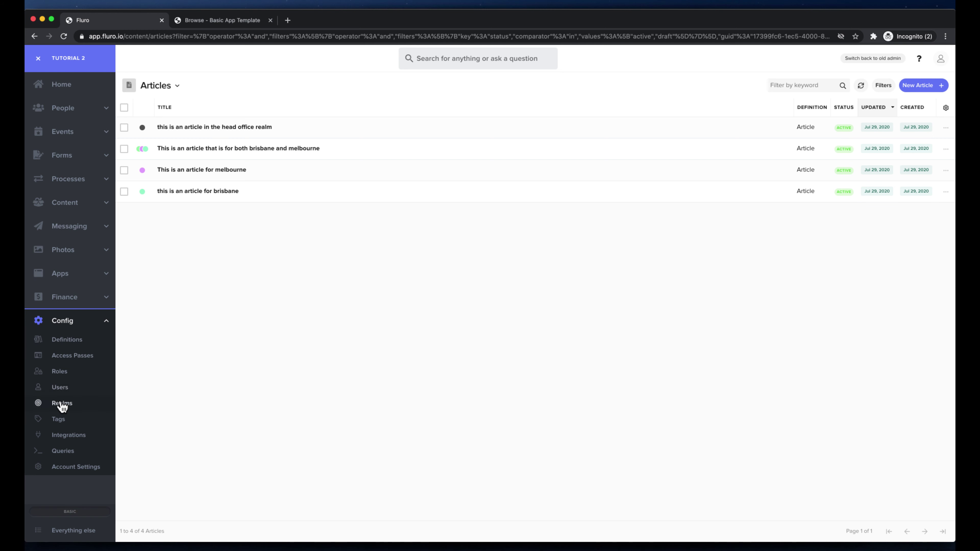
pyautogui.click(61, 389)
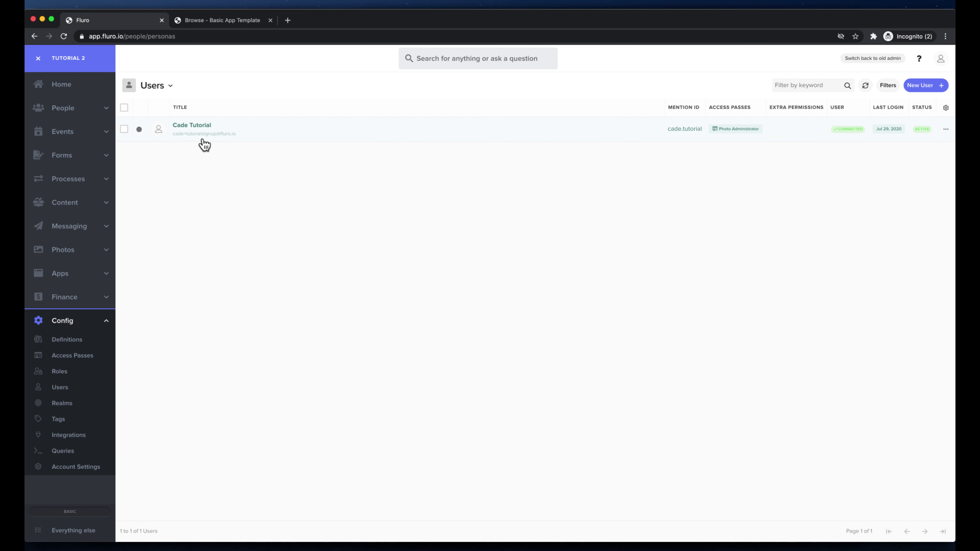
pyautogui.click(934, 88)
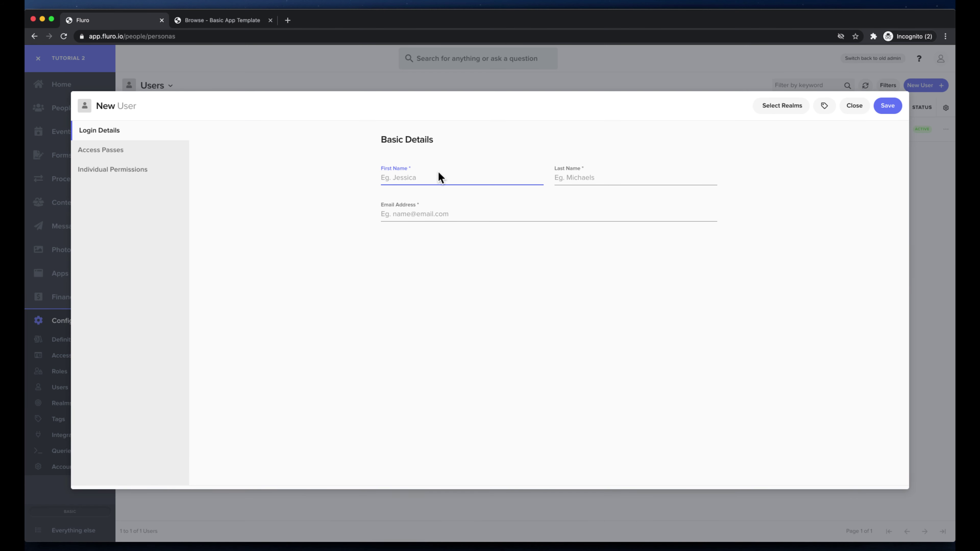
pyautogui.write('Demo')
pyautogui.press('Tab')
pyautogui.write('Brisbane')
pyautogui.click(405, 215)
pyautogui.write('d')
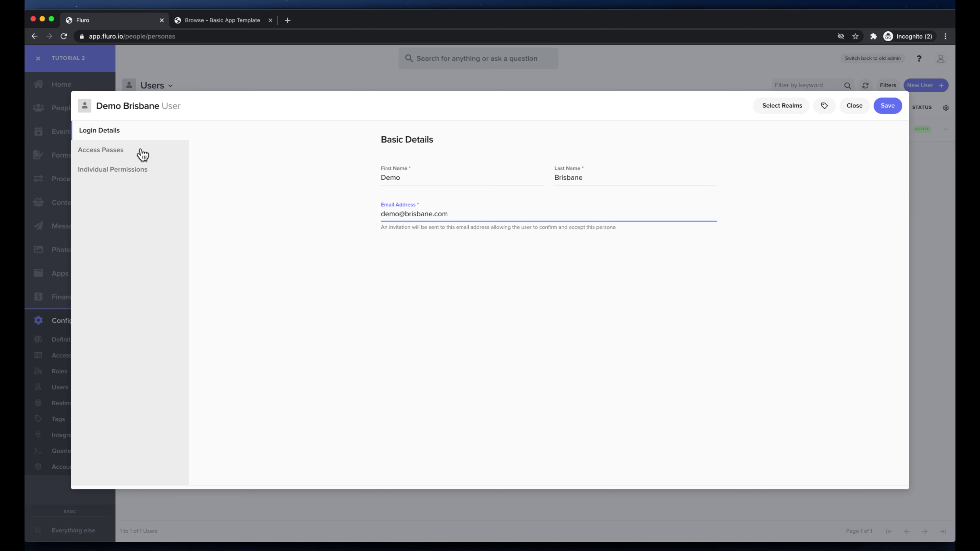
# Grant the new user an individual permission with the Full Access role in the Brisbane Campus realm
pyautogui.click(135, 176)
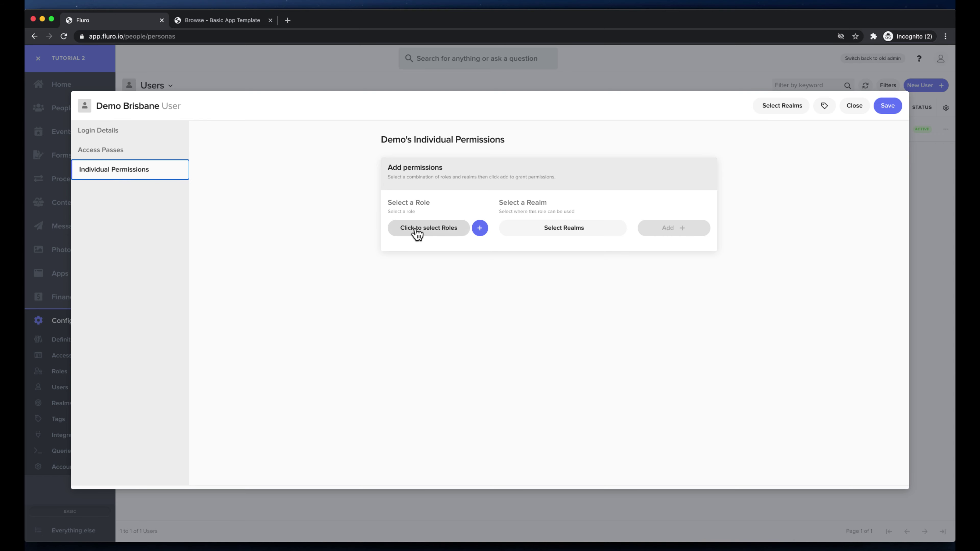
pyautogui.click(402, 231)
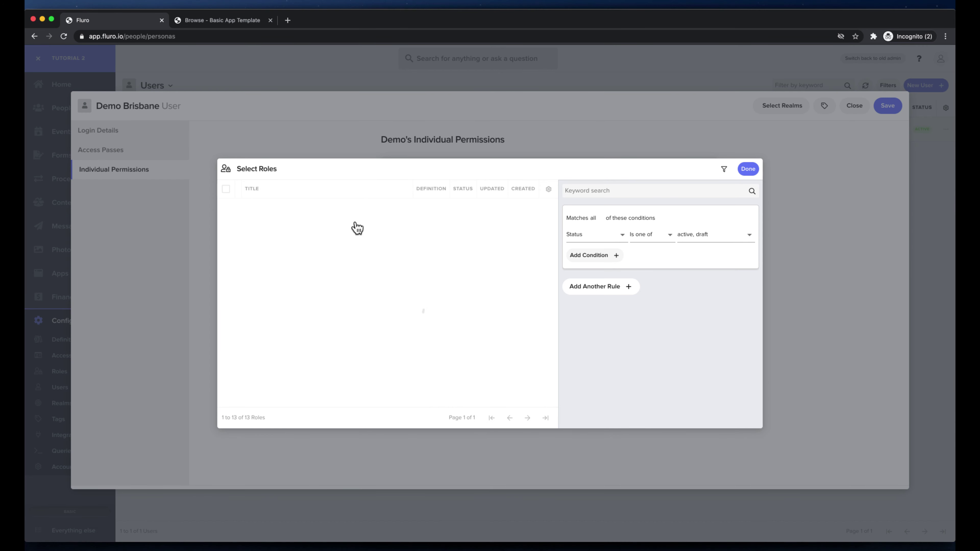
pyautogui.click(311, 193)
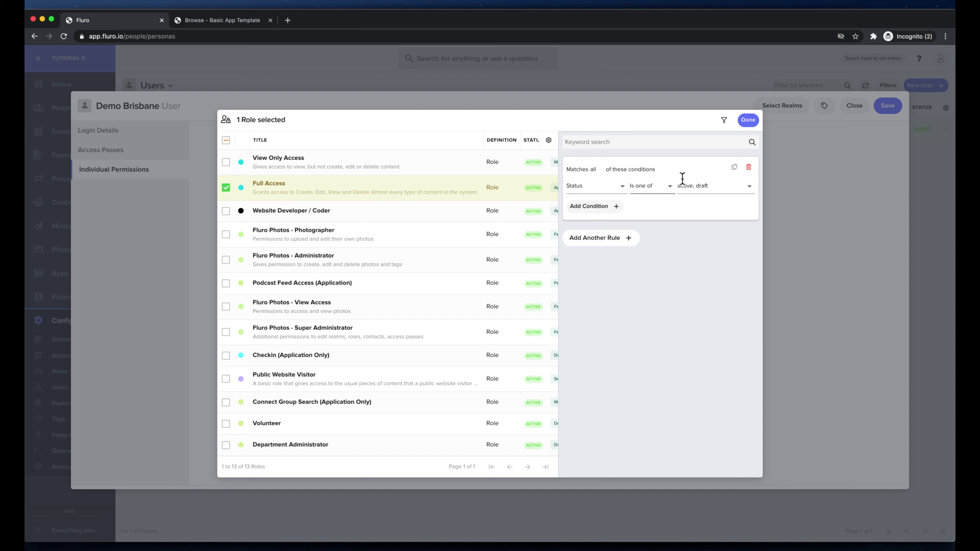
pyautogui.click(750, 124)
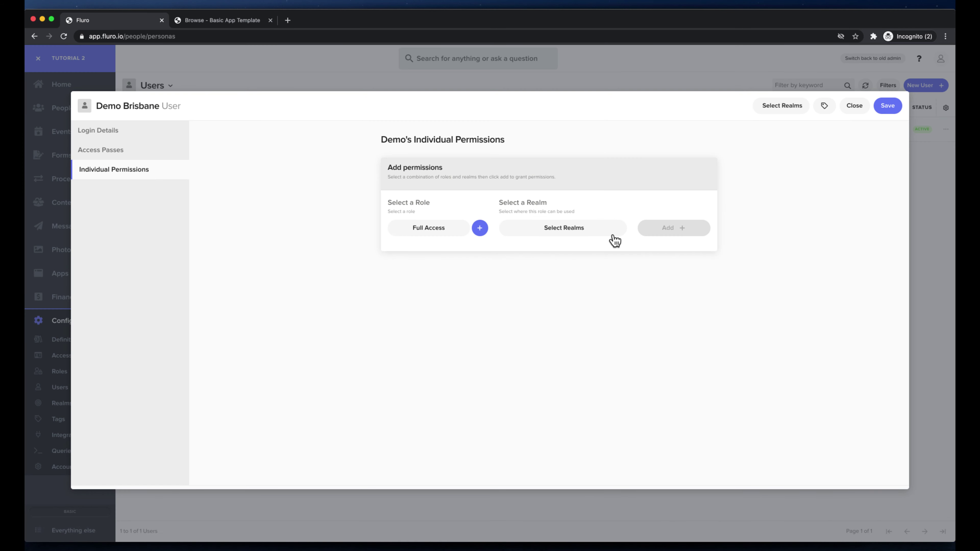
pyautogui.click(576, 231)
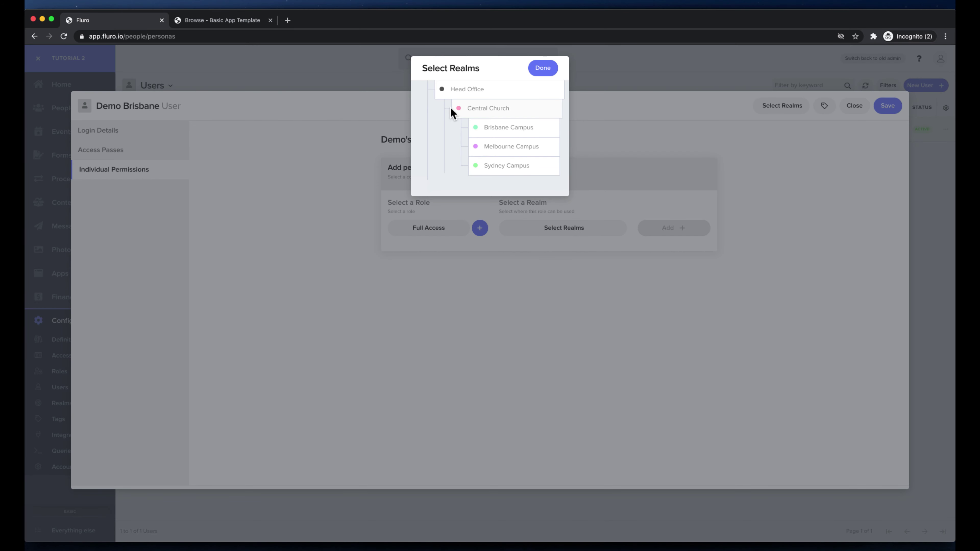
pyautogui.click(516, 129)
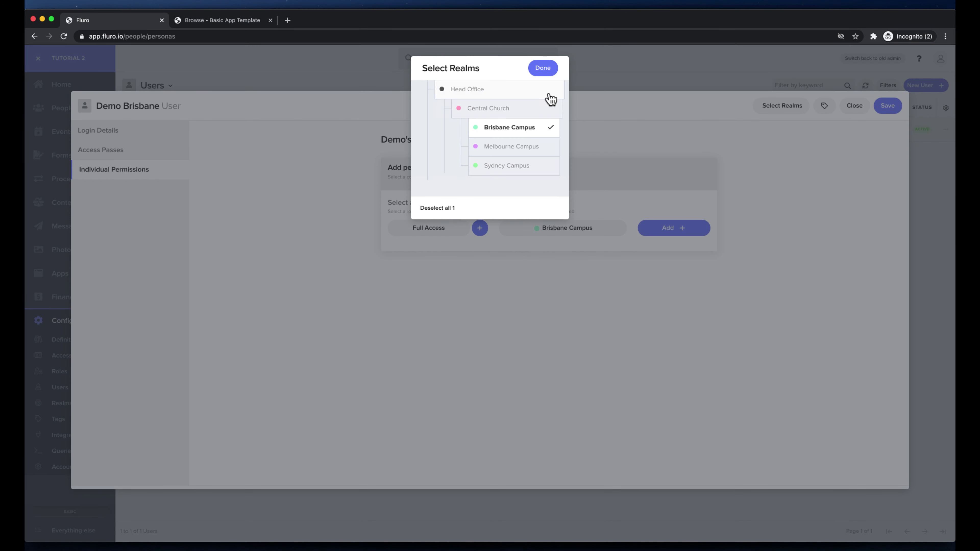
pyautogui.click(543, 69)
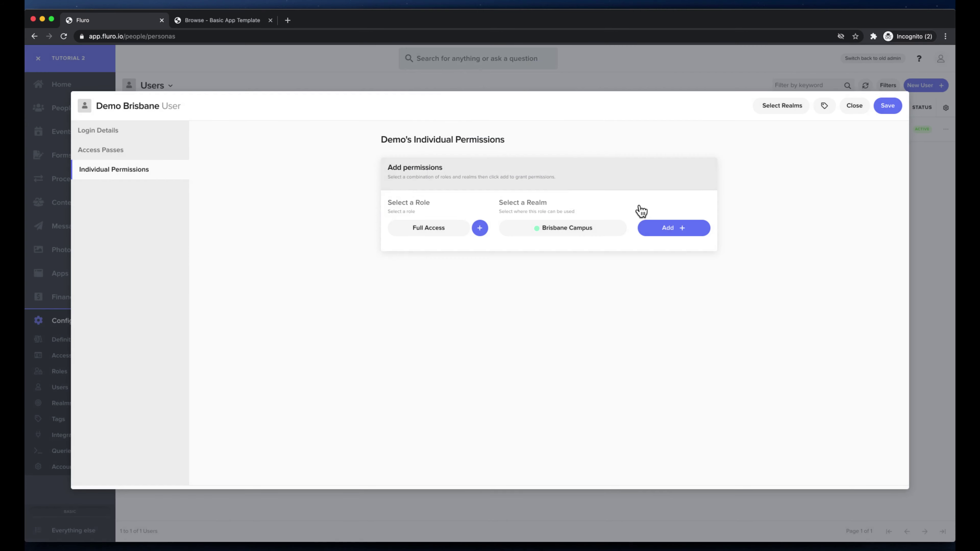
pyautogui.click(674, 228)
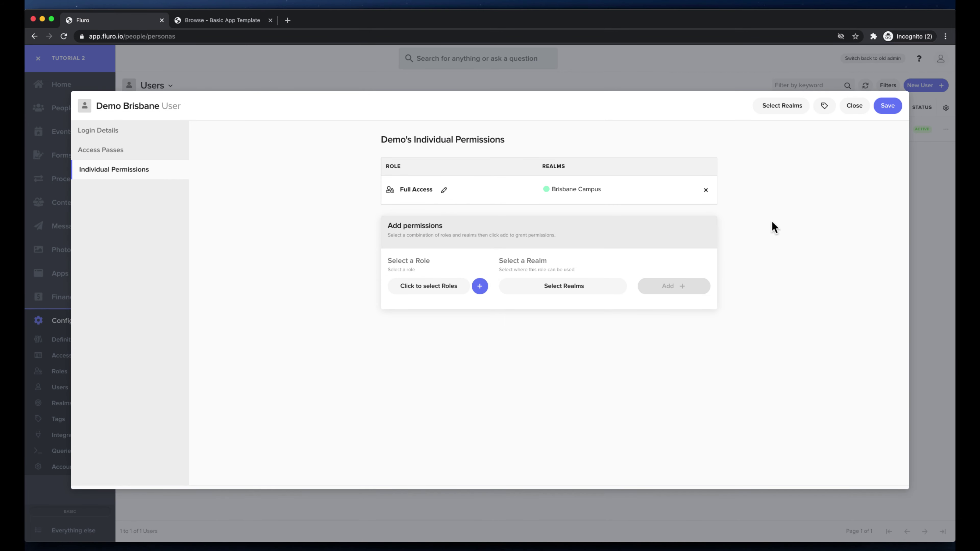
# Assign the new user to the Brisbane Campus realm and save the user
pyautogui.click(788, 106)
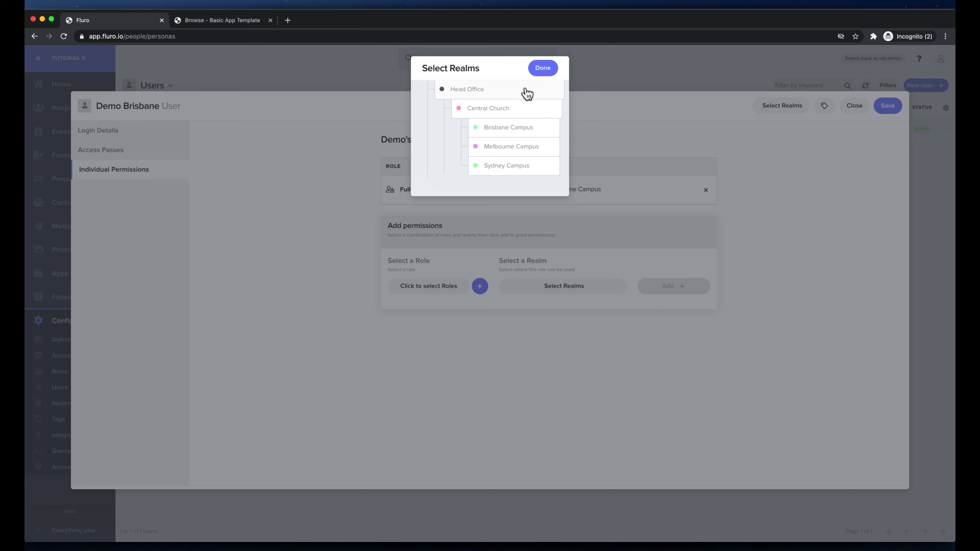
pyautogui.click(522, 130)
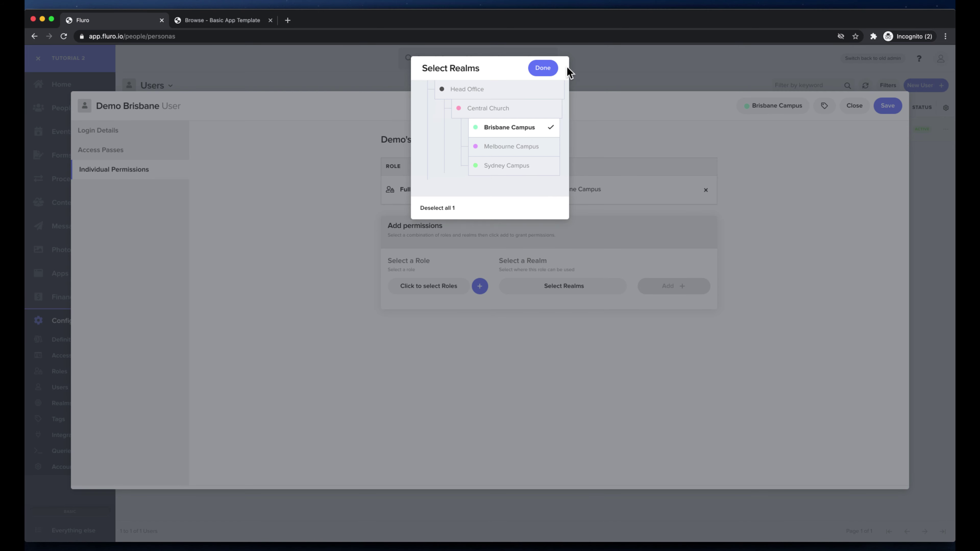
pyautogui.click(550, 70)
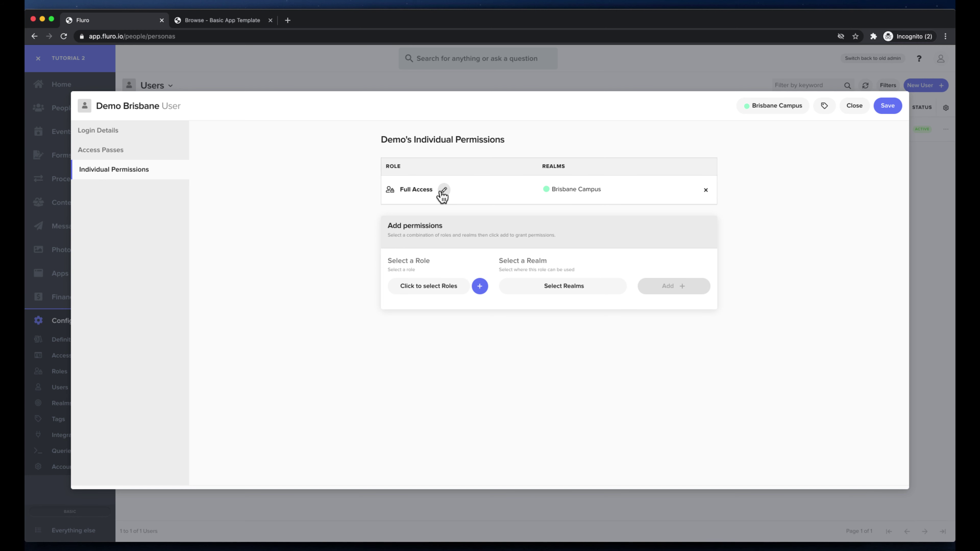
pyautogui.click(897, 103)
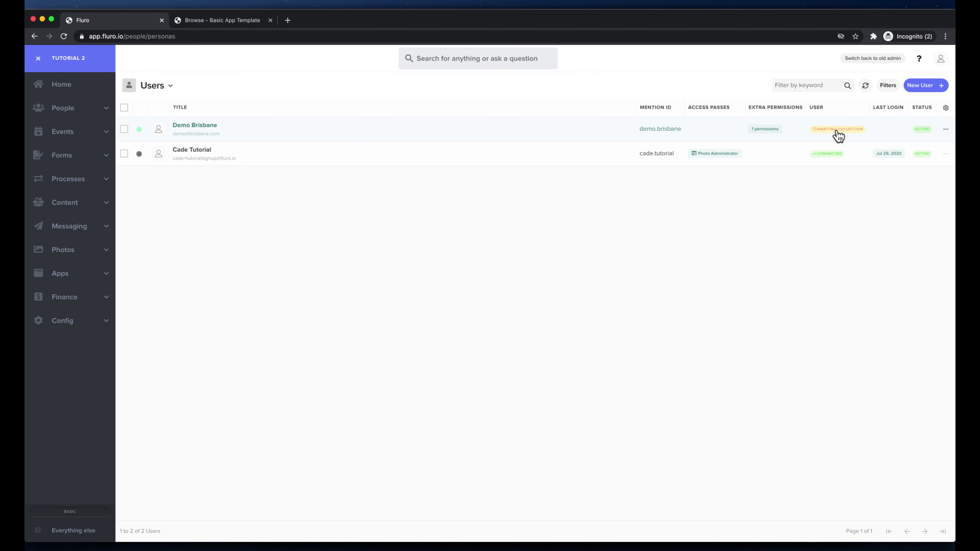
pyautogui.click(946, 129)
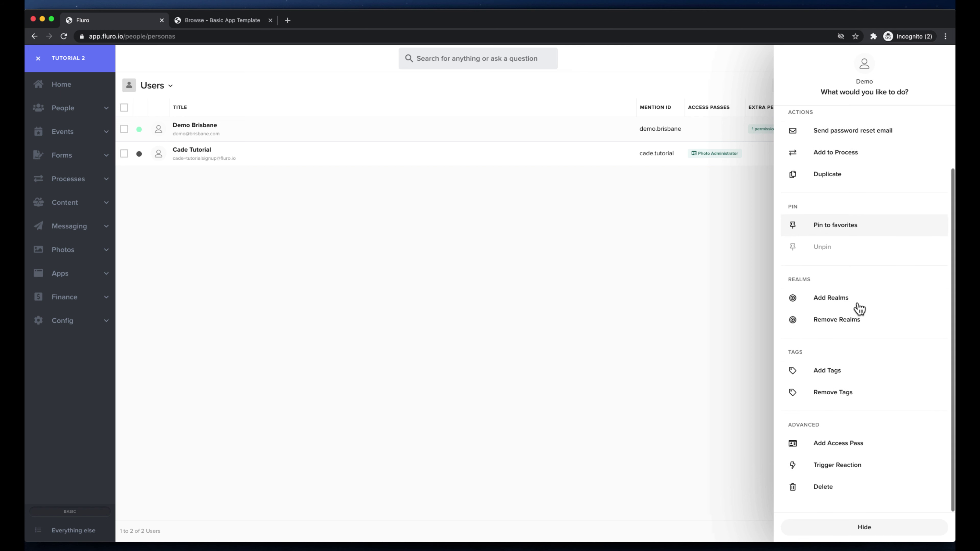
pyautogui.scroll(3, 857, 309)
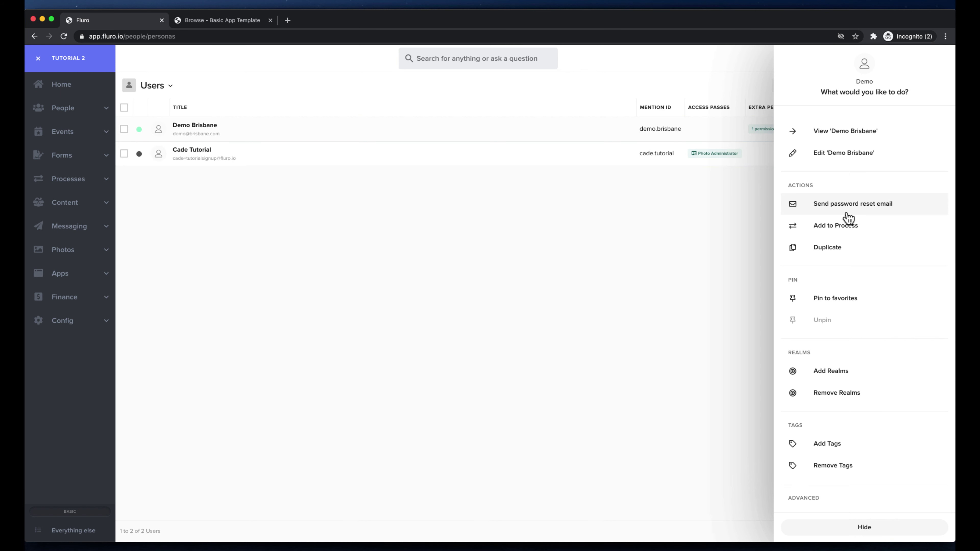
pyautogui.click(637, 228)
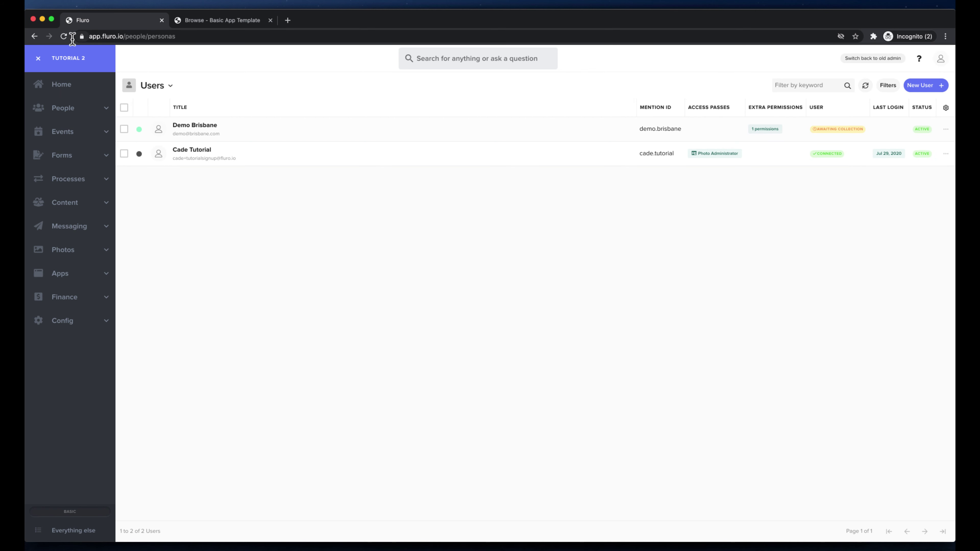
# Reload the Users page, impersonate the newly created Brisbane Campus user and check which account is active
pyautogui.click(63, 37)
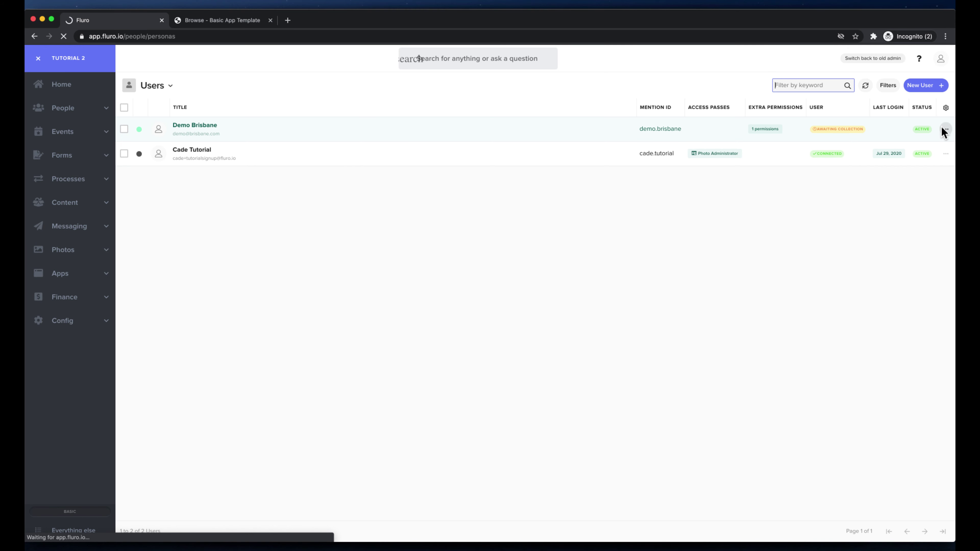
pyautogui.click(938, 128)
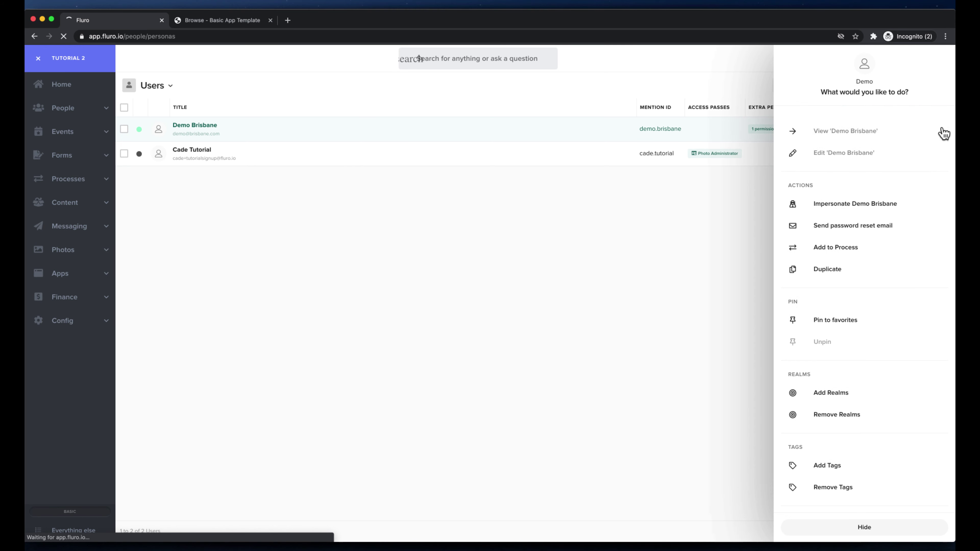
pyautogui.click(853, 205)
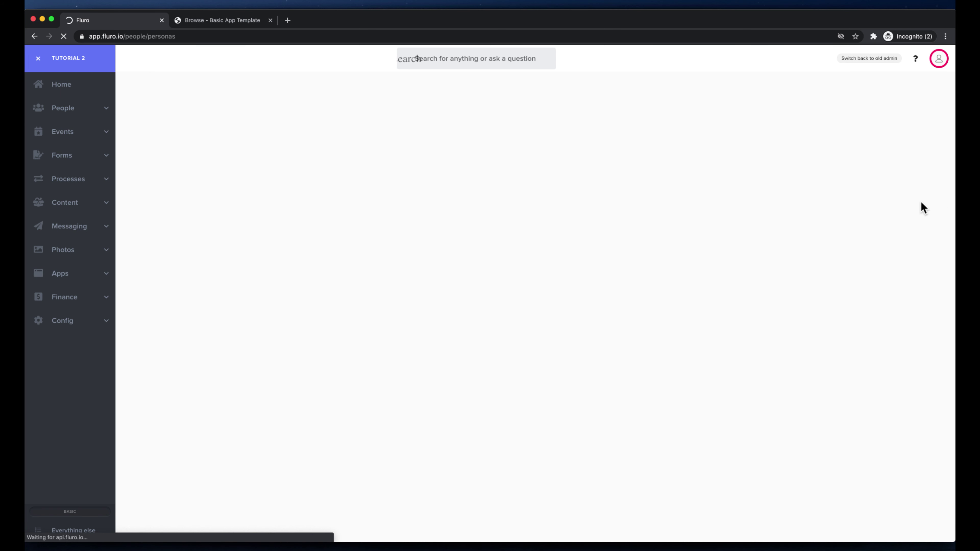
pyautogui.click(939, 57)
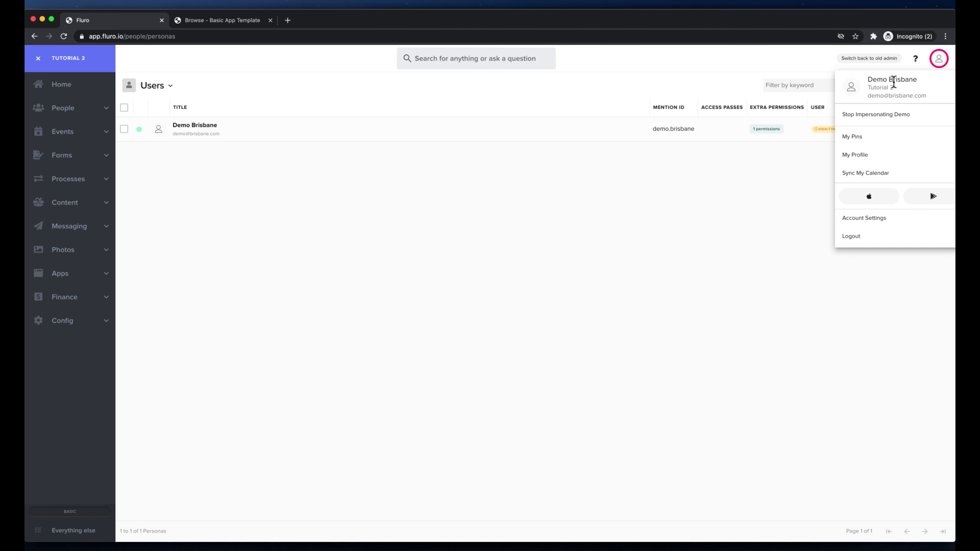
pyautogui.click(425, 276)
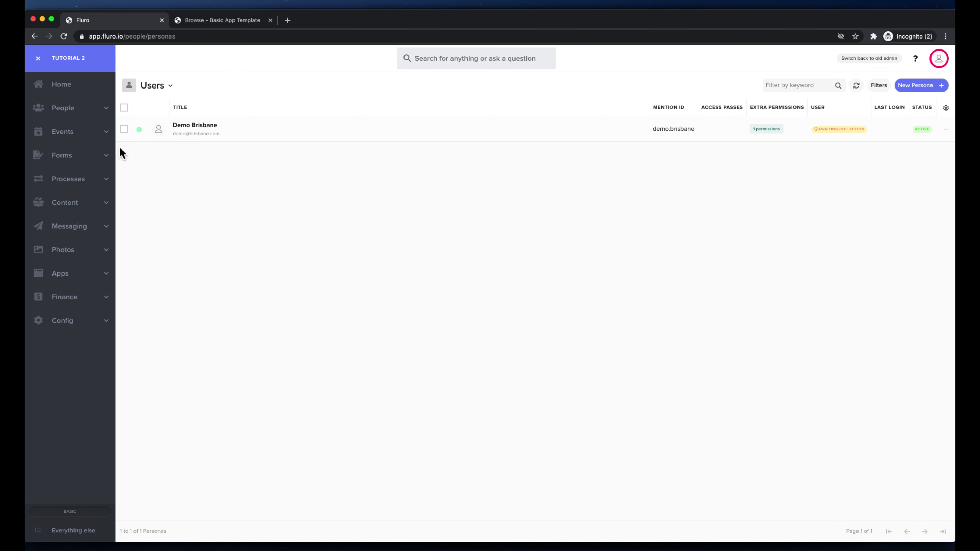
# Show the content articles sorted by title and check the realms of each listed article
pyautogui.click(80, 203)
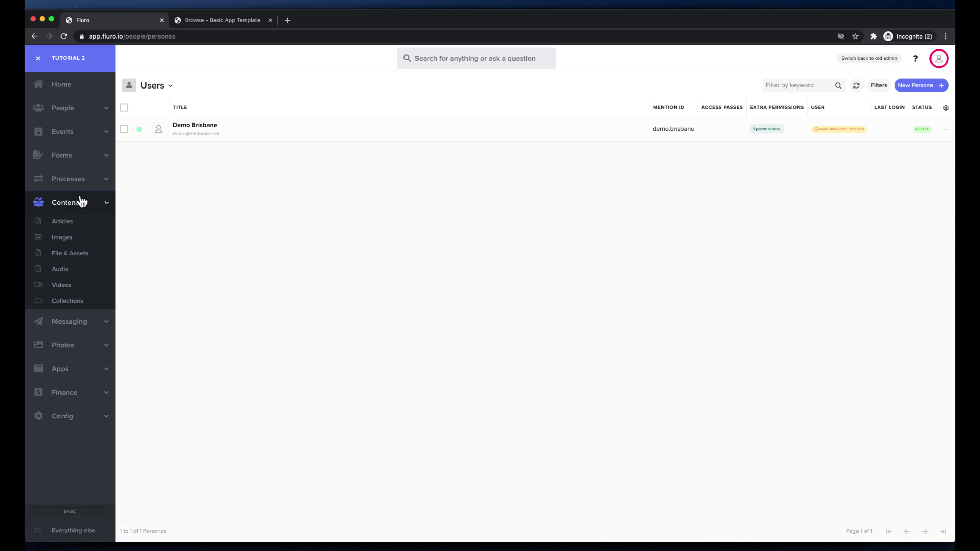
pyautogui.click(76, 223)
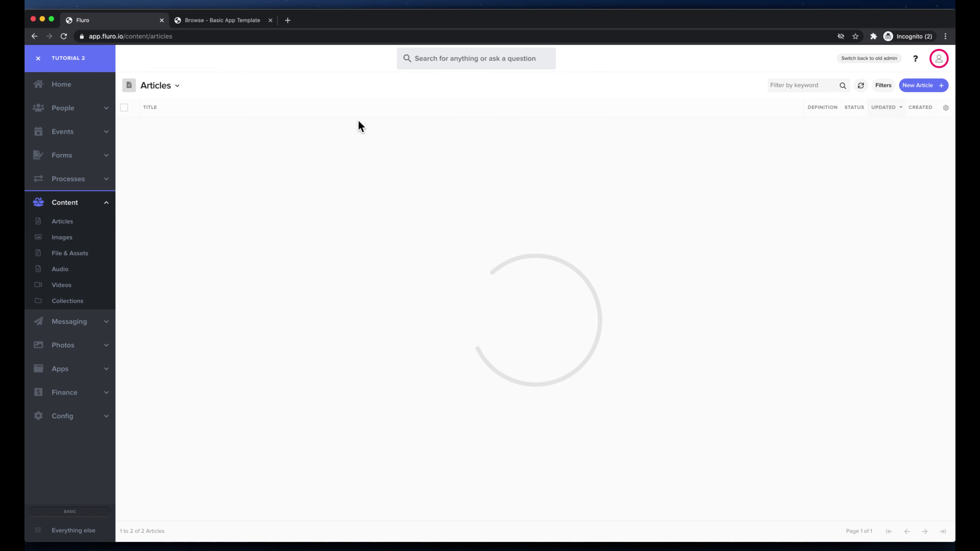
pyautogui.click(357, 103)
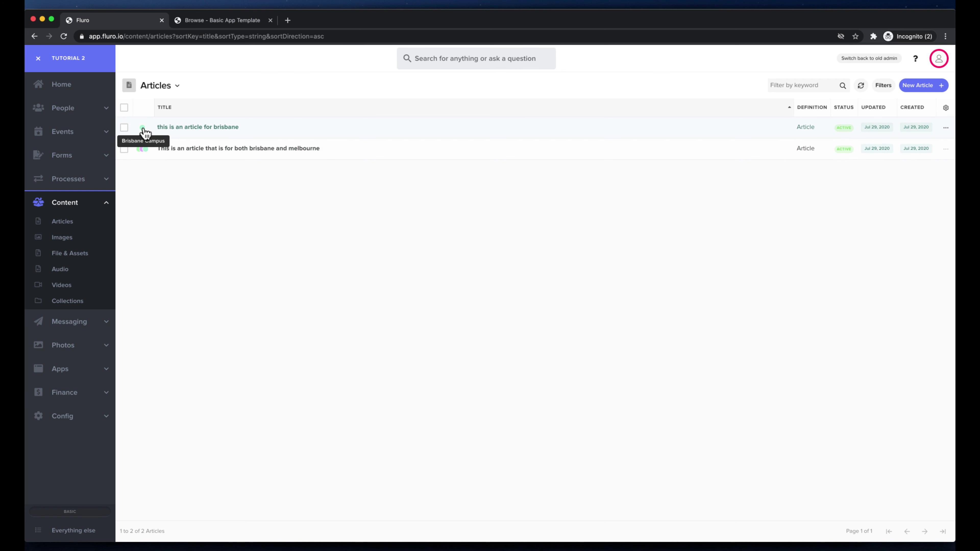
pyautogui.moveTo(146, 151)
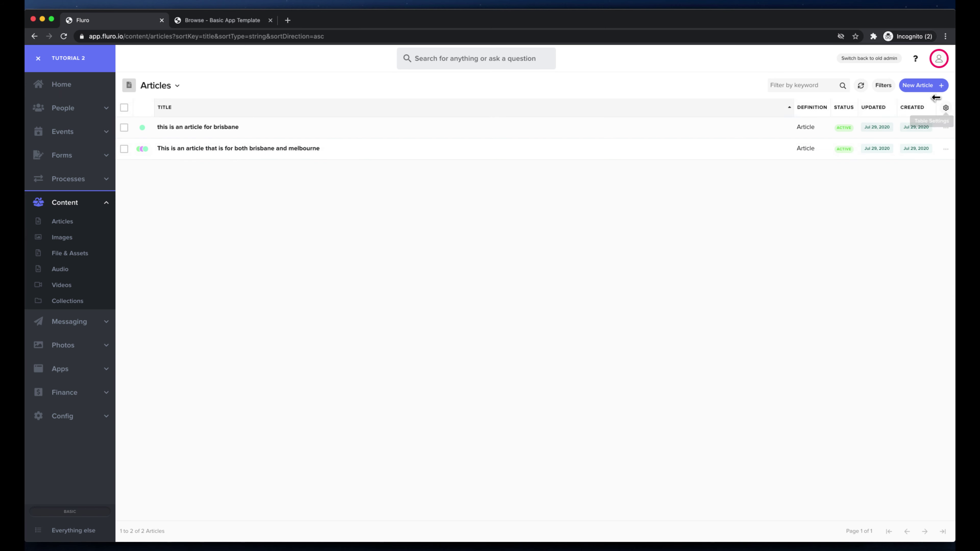
# Create a Basic Article titled "to create in the brisbane campus", save it and check its realm in the list
pyautogui.click(933, 91)
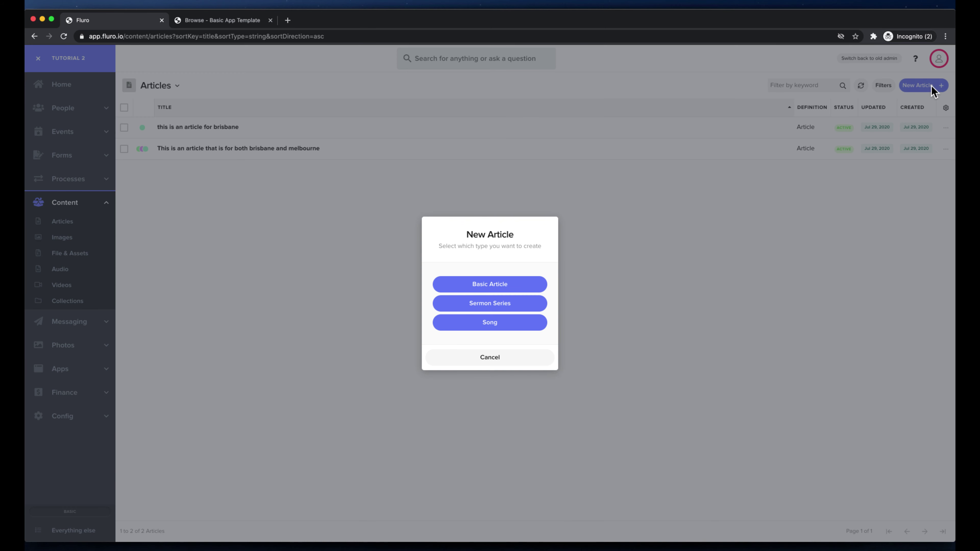
pyautogui.click(527, 284)
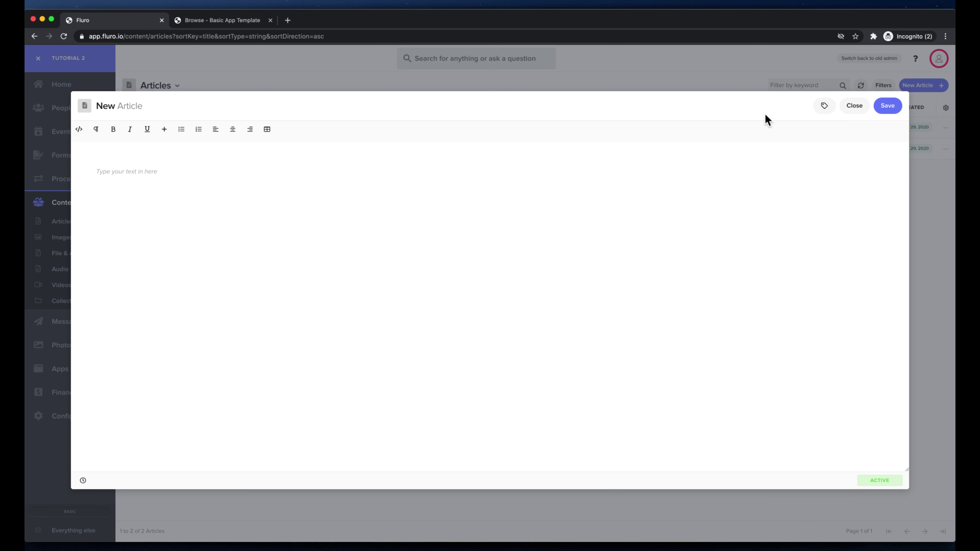
pyautogui.click(110, 110)
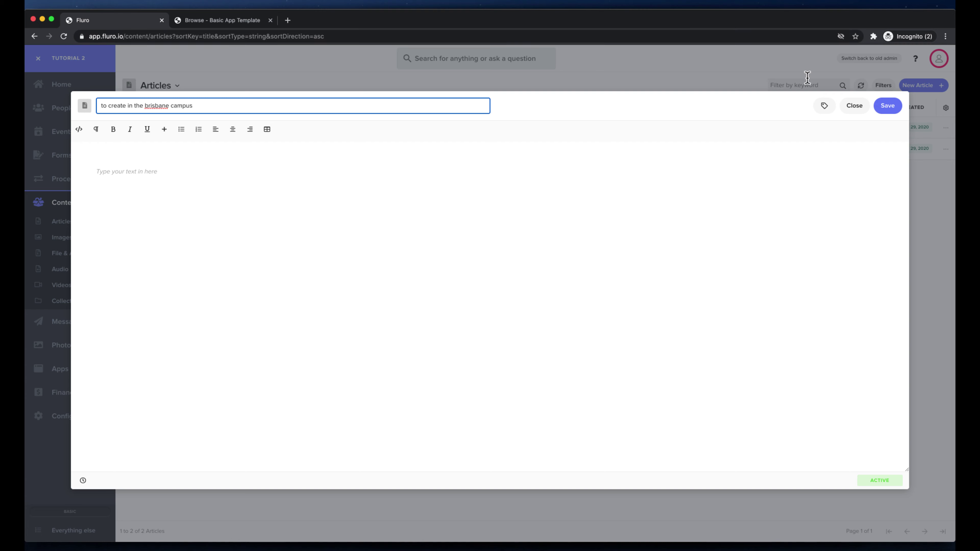
pyautogui.click(888, 106)
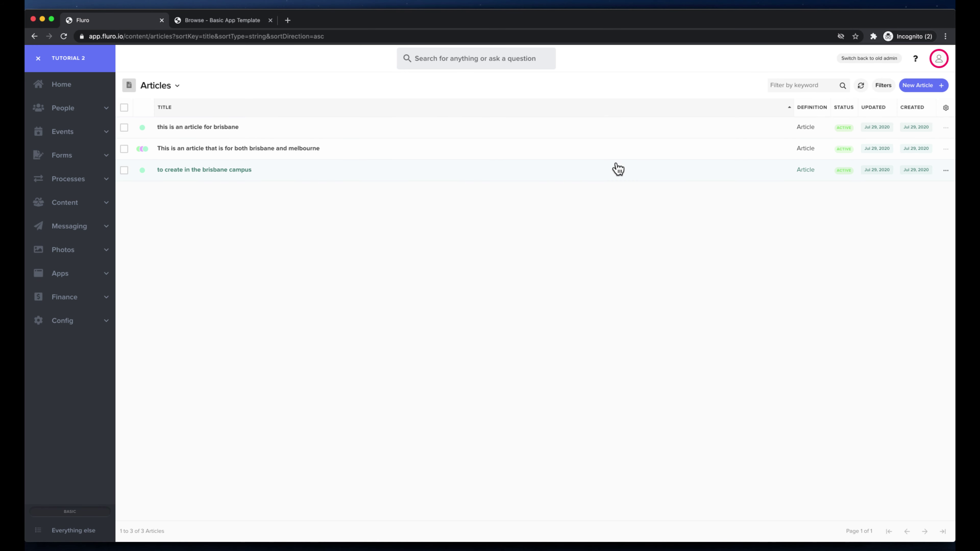
pyautogui.moveTo(141, 173)
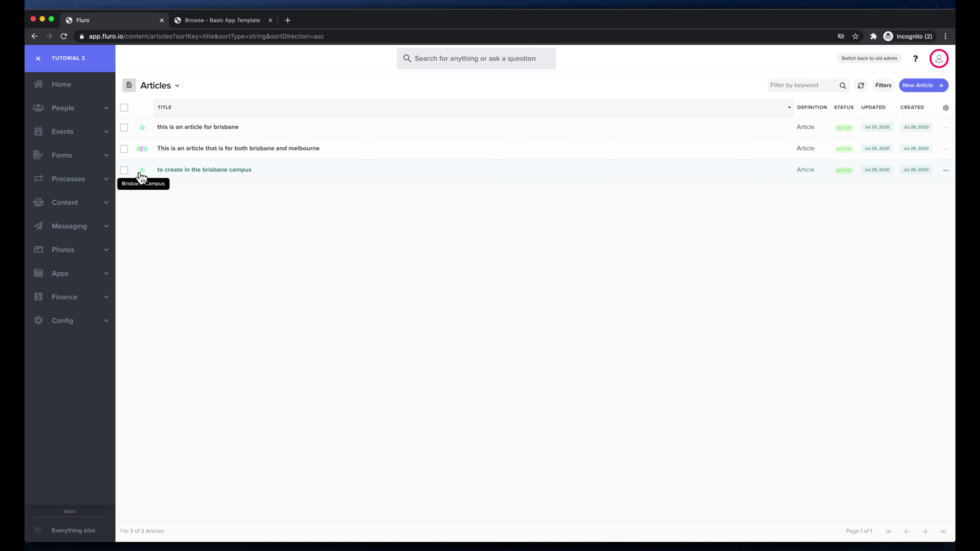